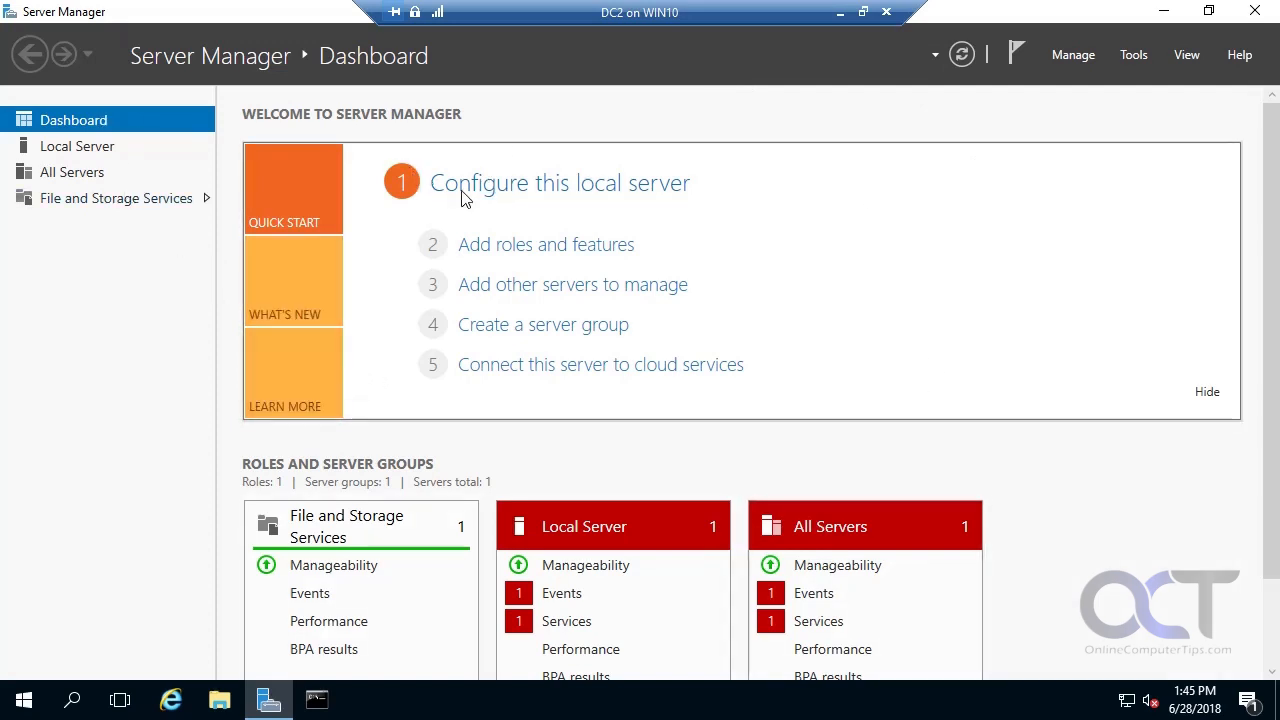
- Start adding roles and features with a role-based installation on the only server in the server pool
left_click(511, 251)
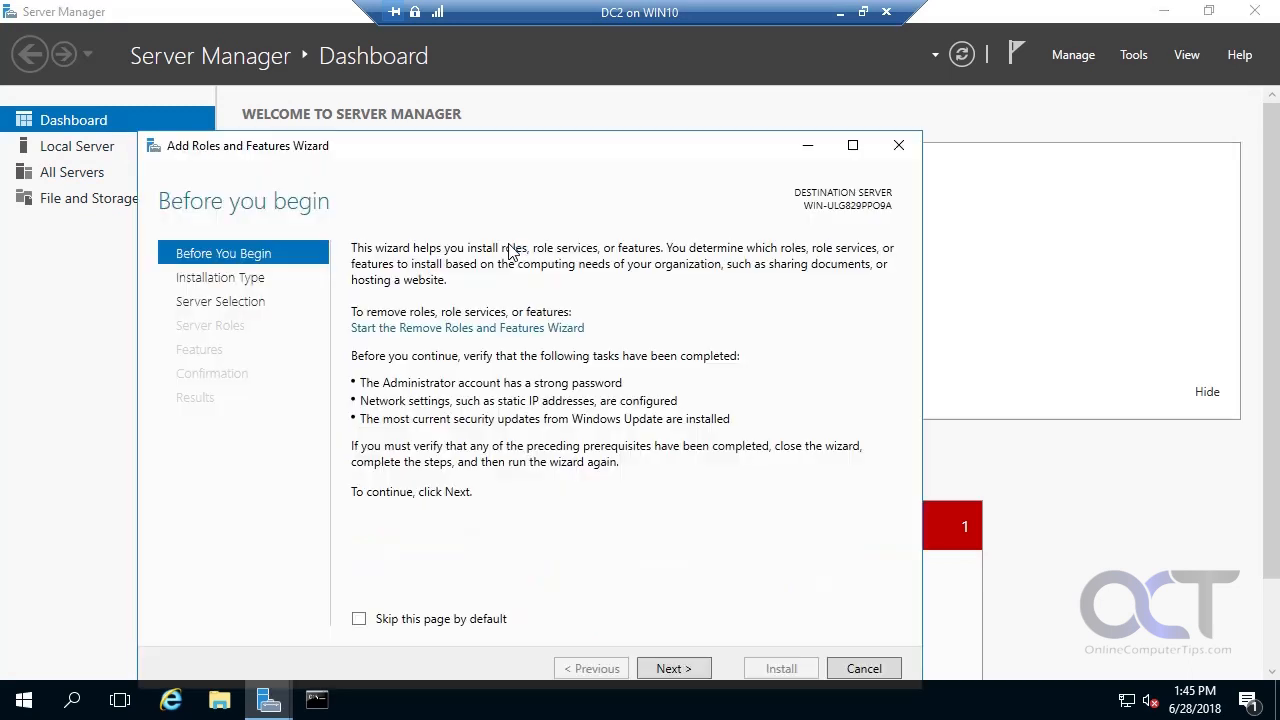
left_click_drag(526, 149, 532, 115)
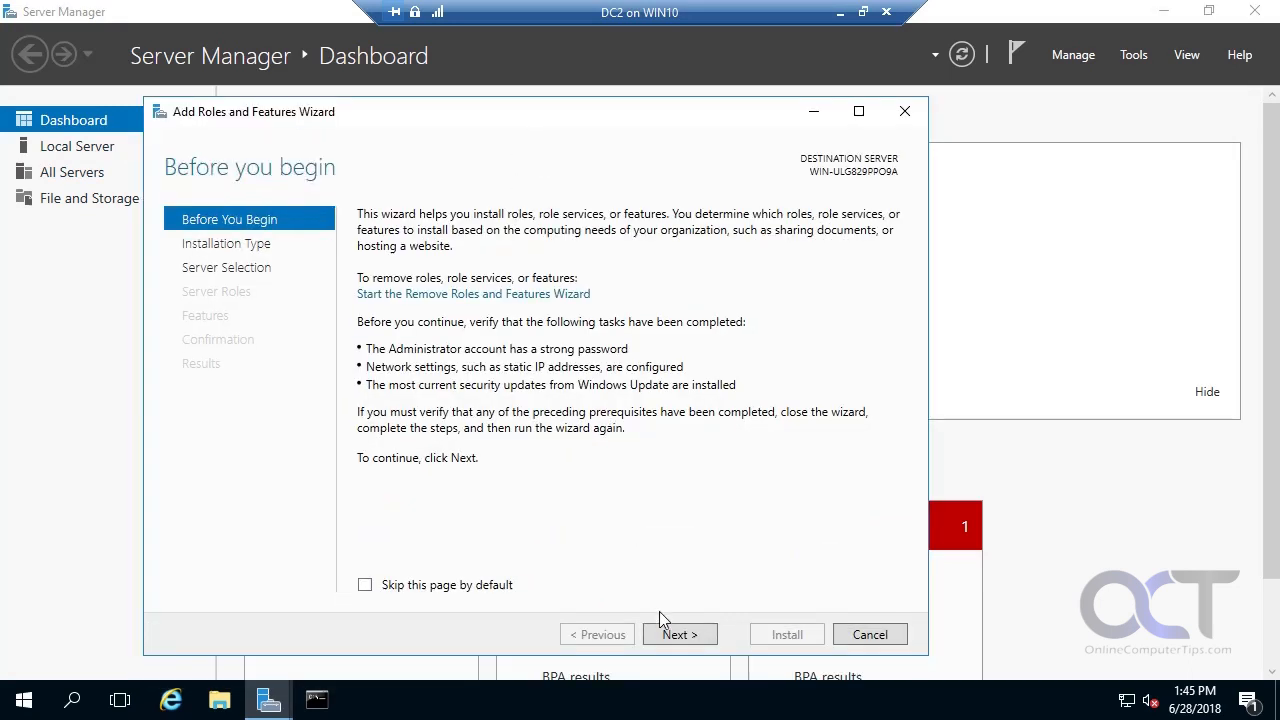
left_click(677, 636)
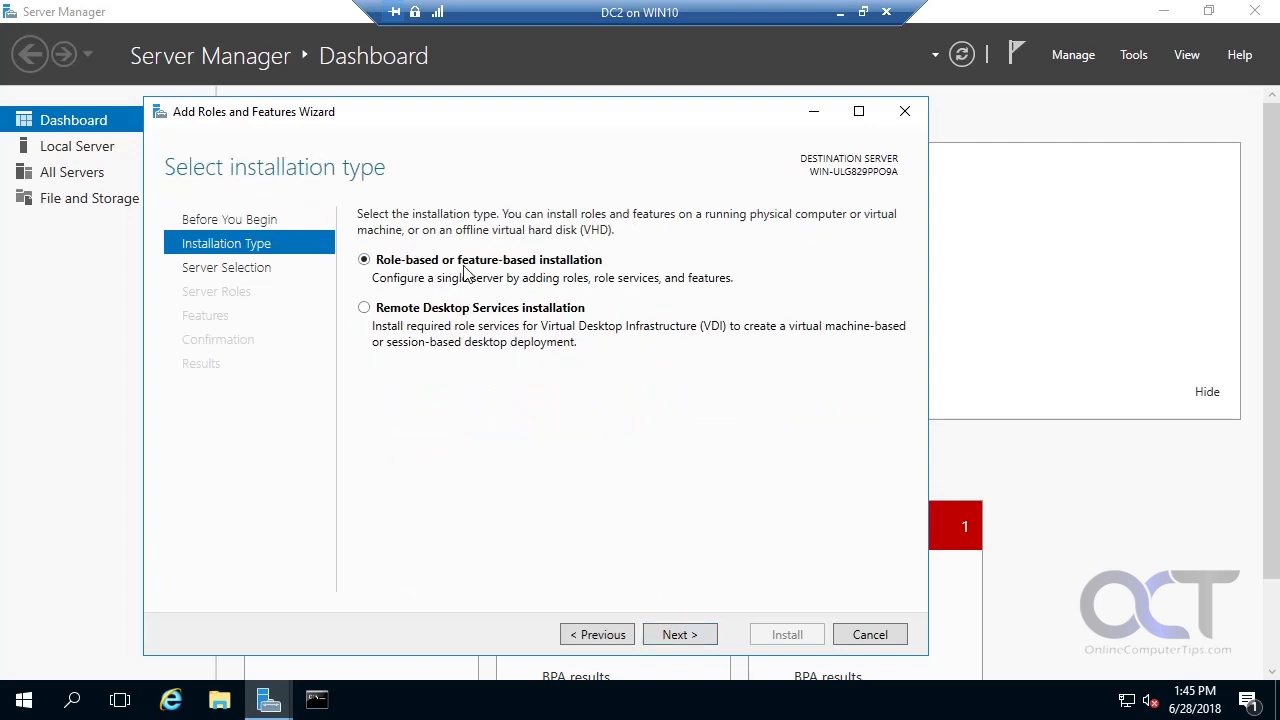
left_click(676, 636)
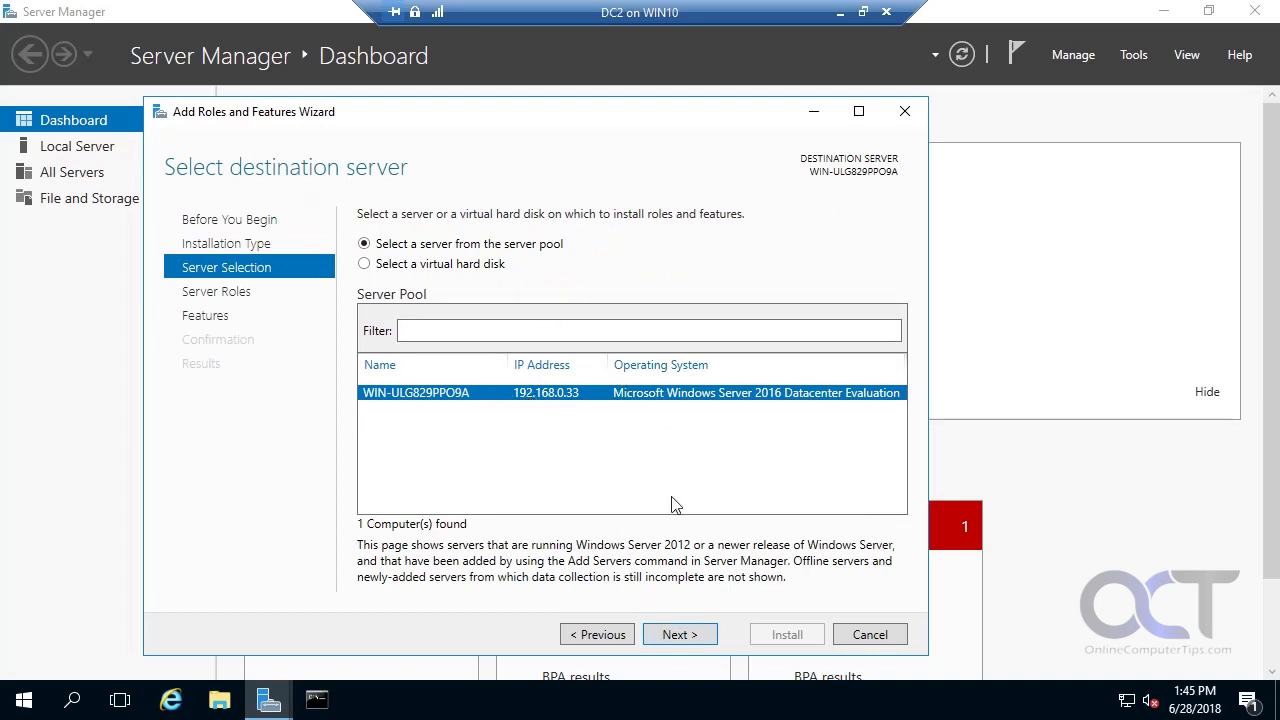
left_click(686, 641)
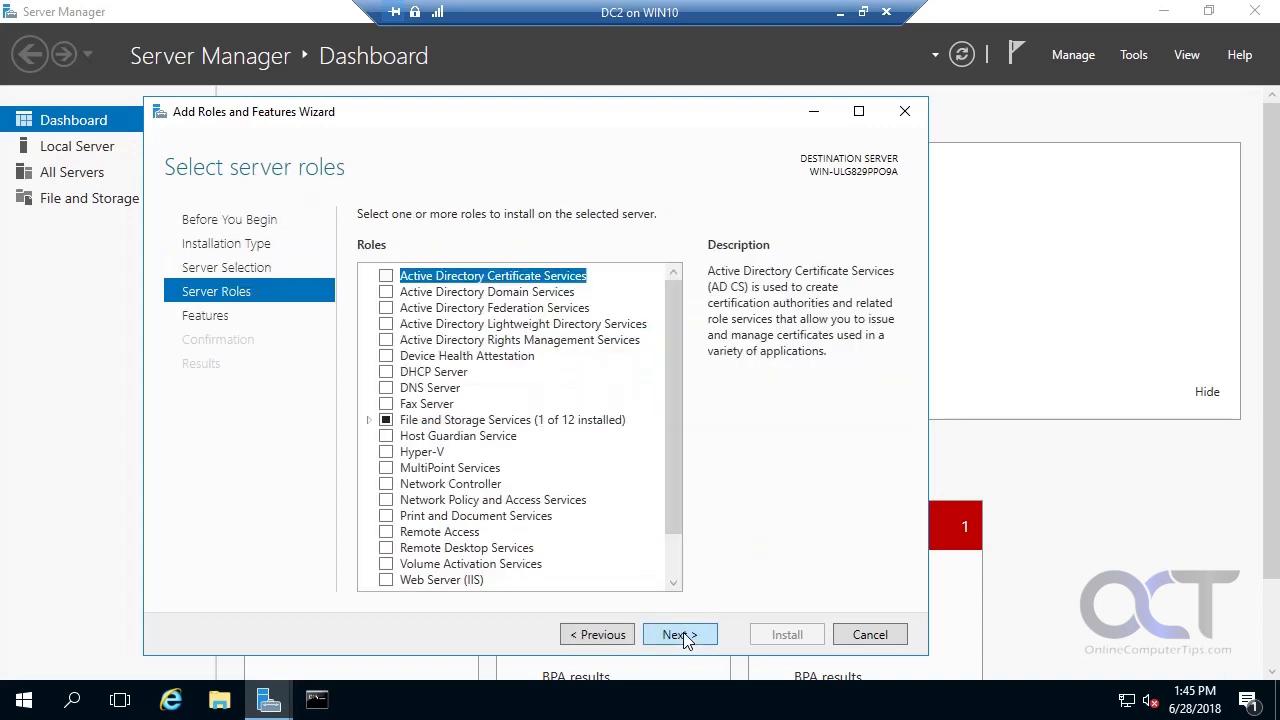
- Select the iSCSI Target Server role under File and iSCSI Services, including its required File Server feature and management tools
left_click(370, 421)
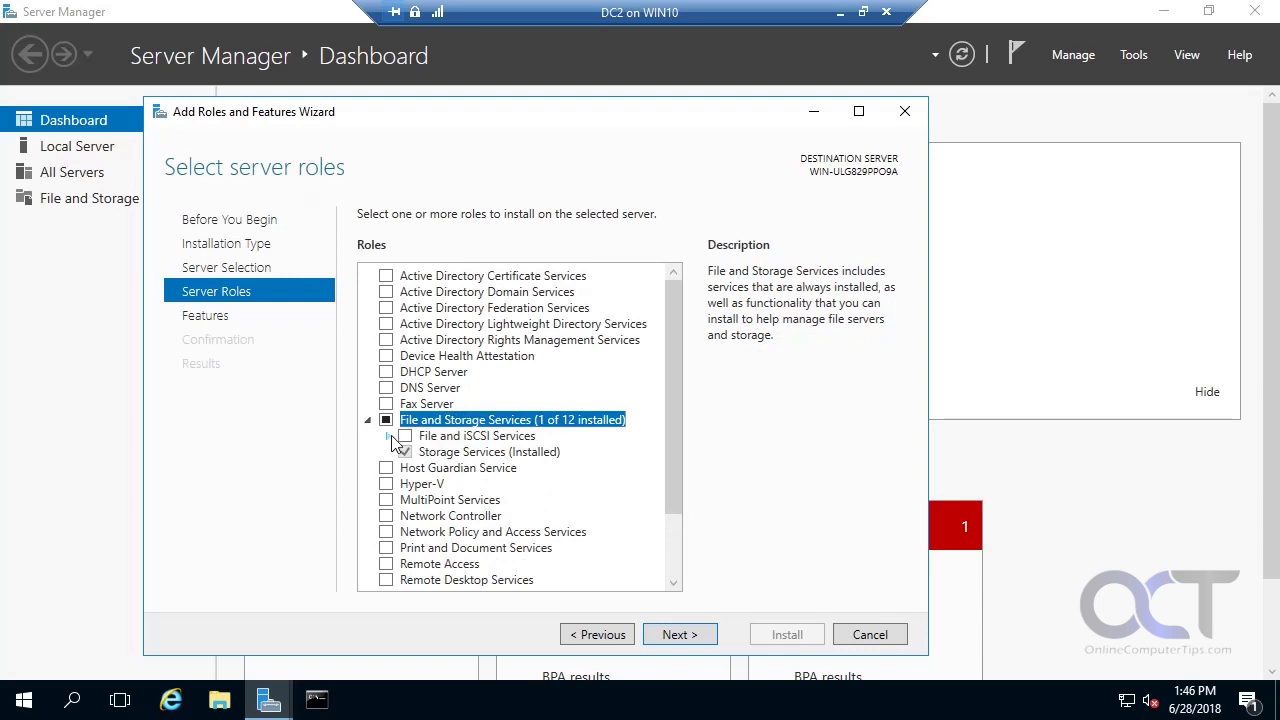
left_click(387, 437)
left_click_drag(665, 415, 672, 450)
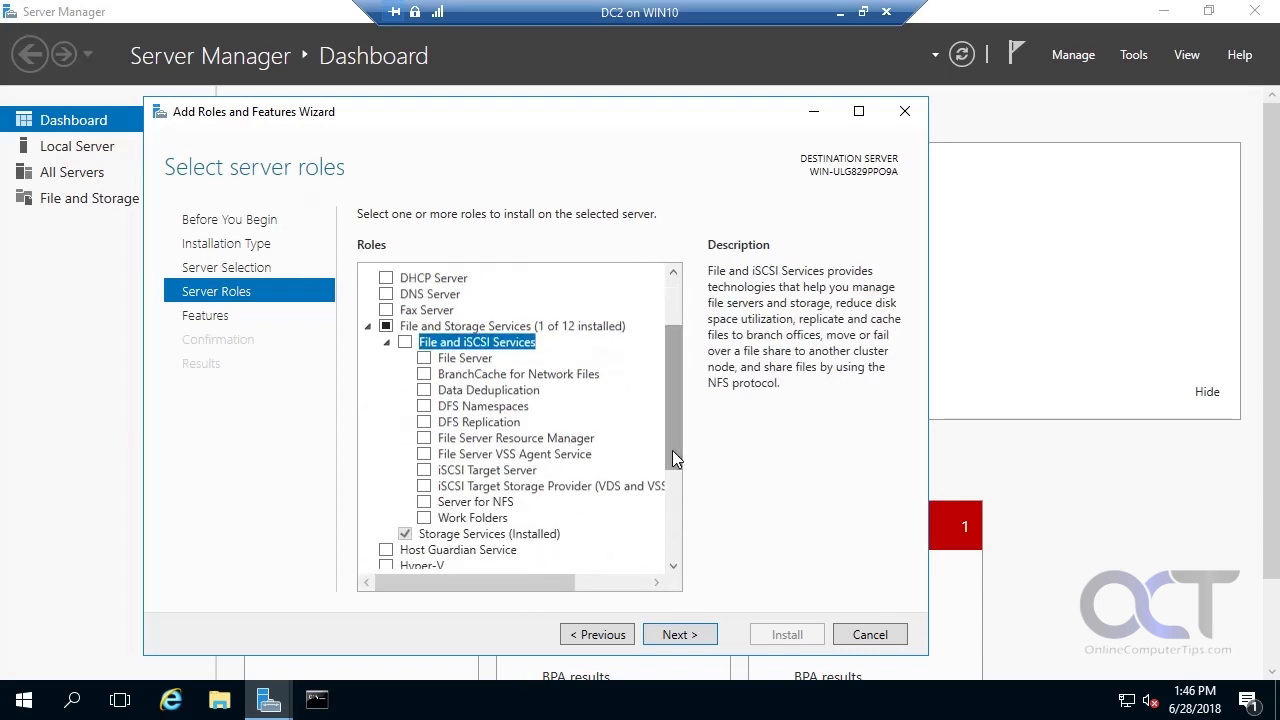
left_click(425, 473)
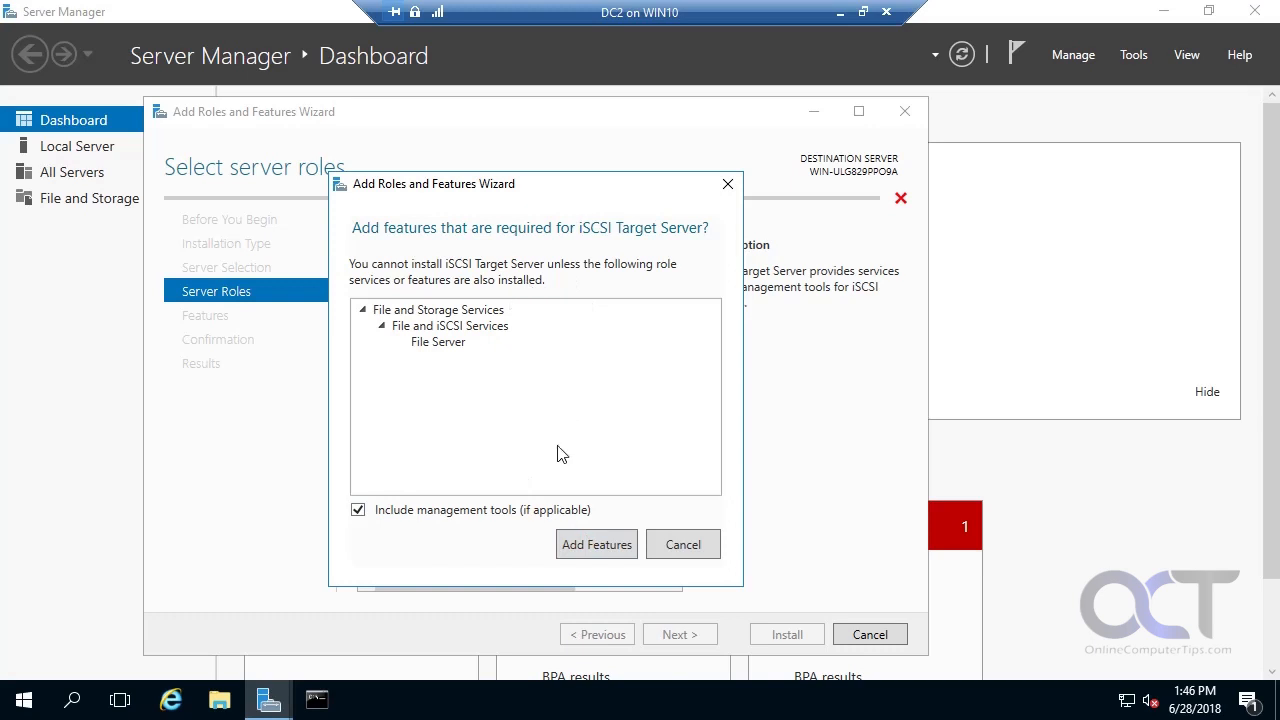
left_click(593, 546)
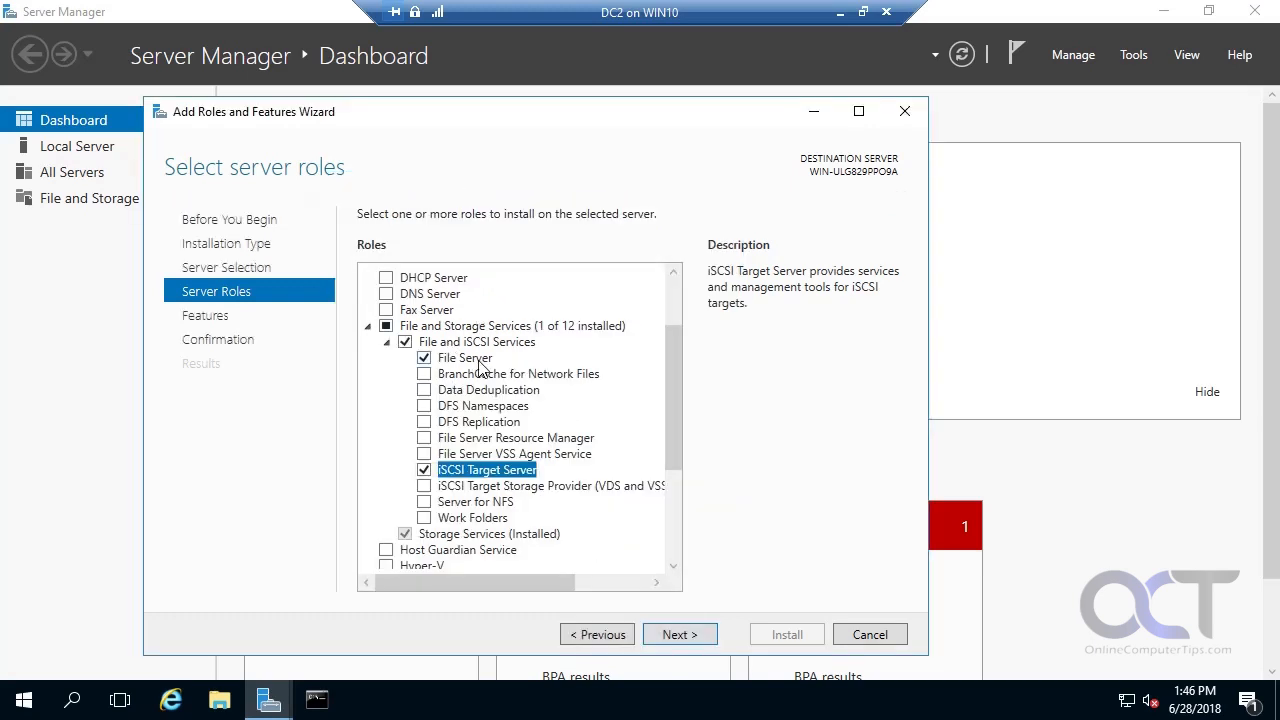
- Install the selected roles without extra features and close the wizard once installation is complete
left_click(676, 634)
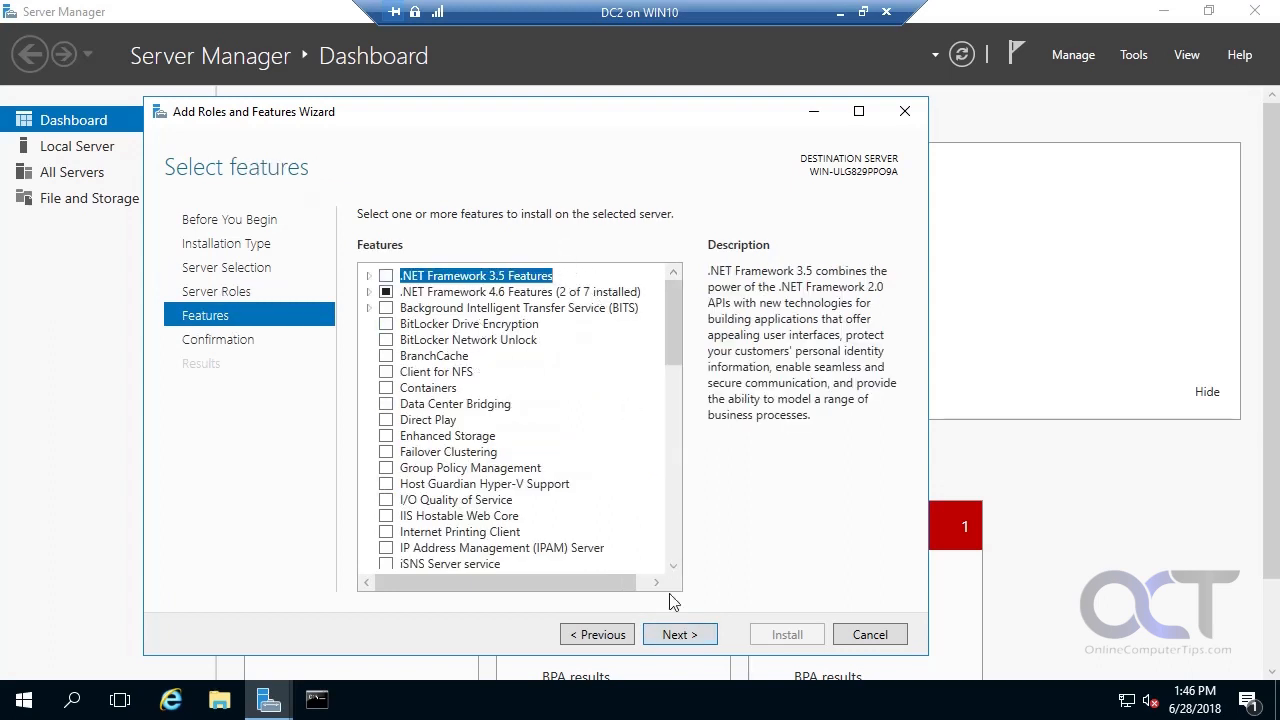
left_click(675, 637)
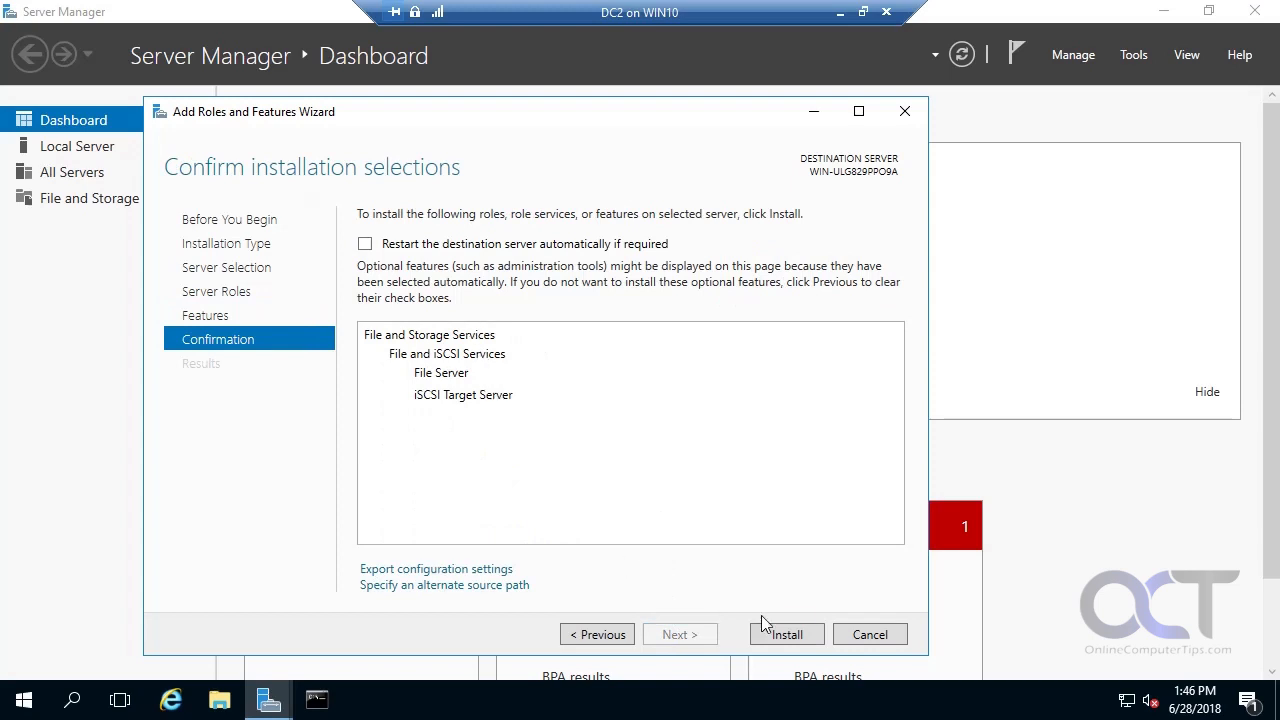
left_click(788, 635)
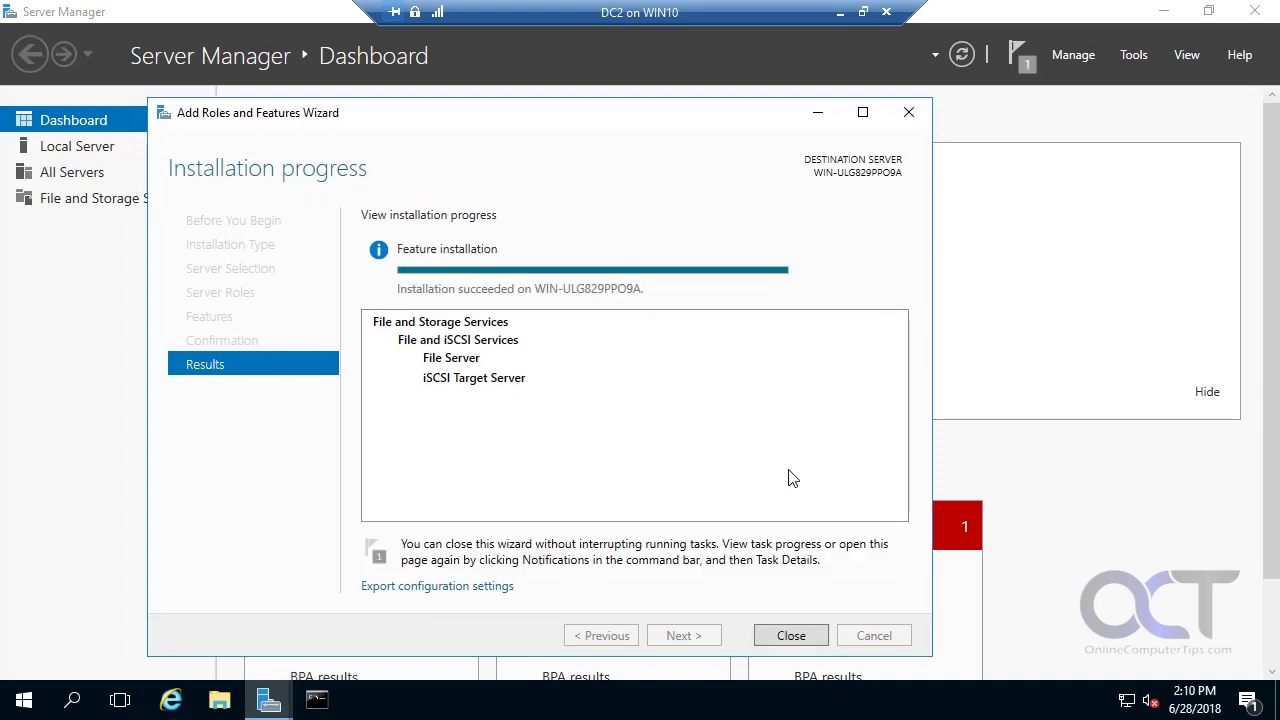
left_click(790, 636)
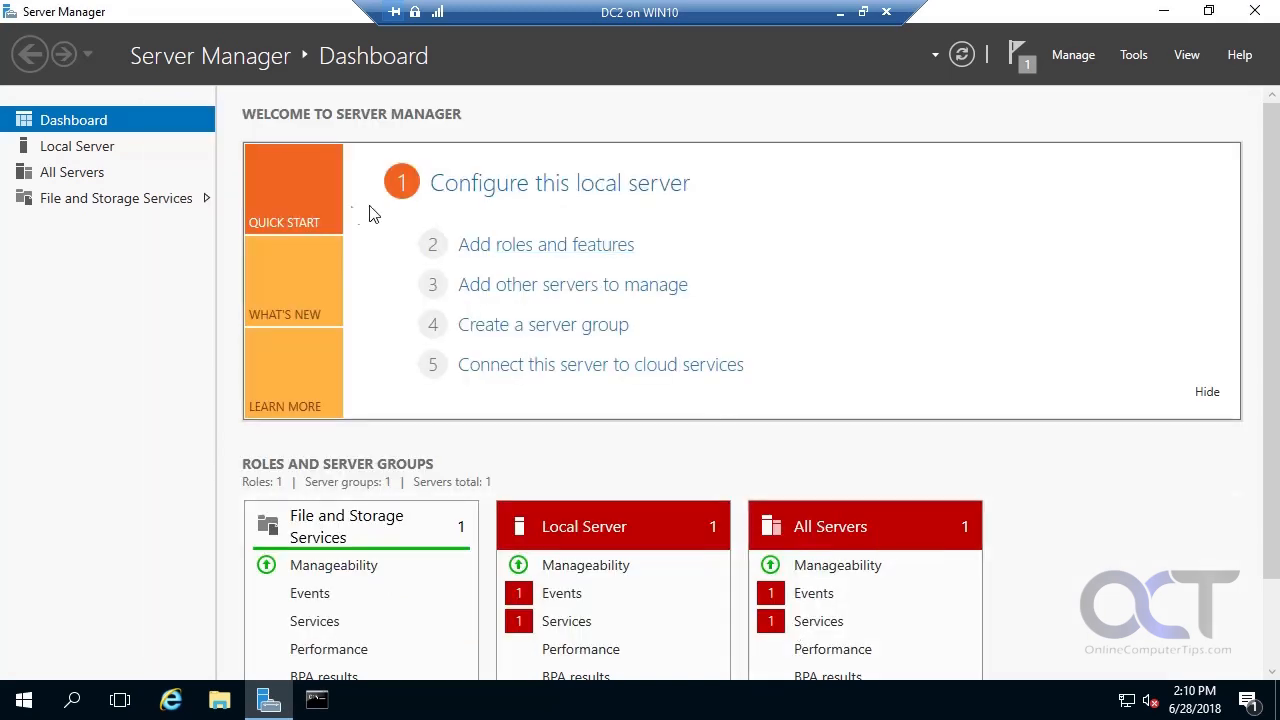
- Start a new iSCSI virtual disk in File and Storage Services, stored on volume C:
left_click(95, 205)
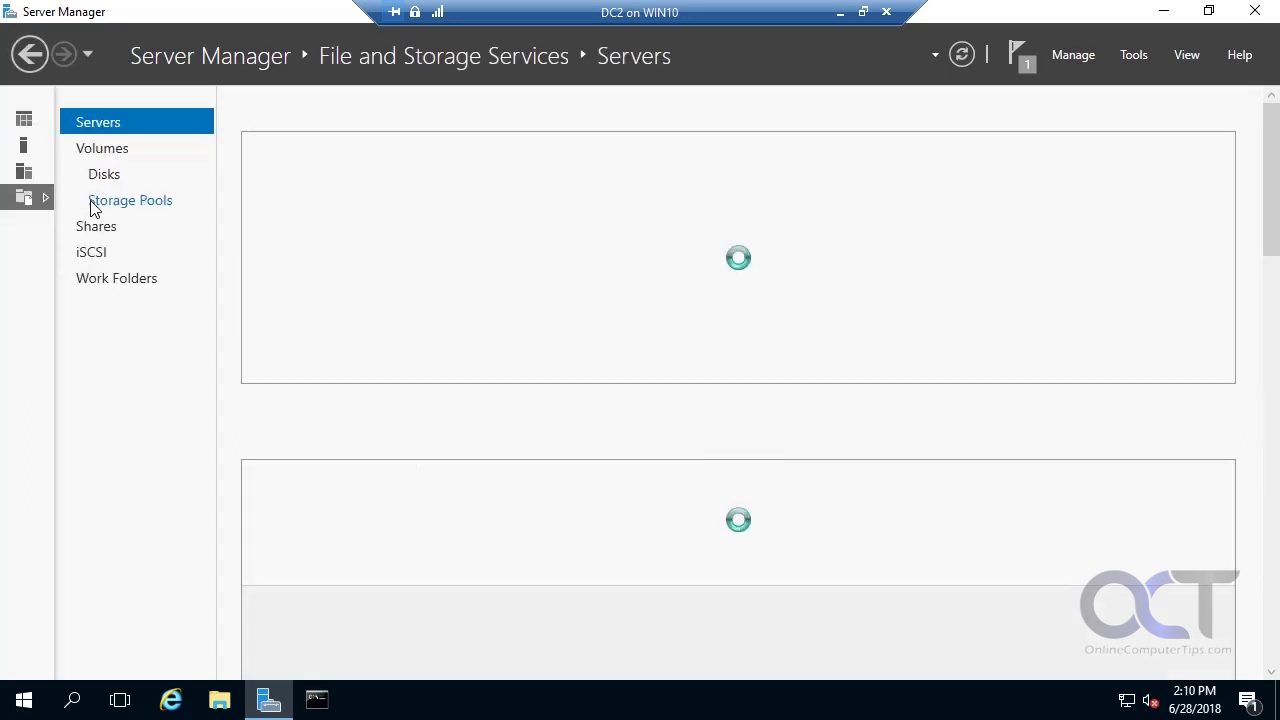
left_click(92, 256)
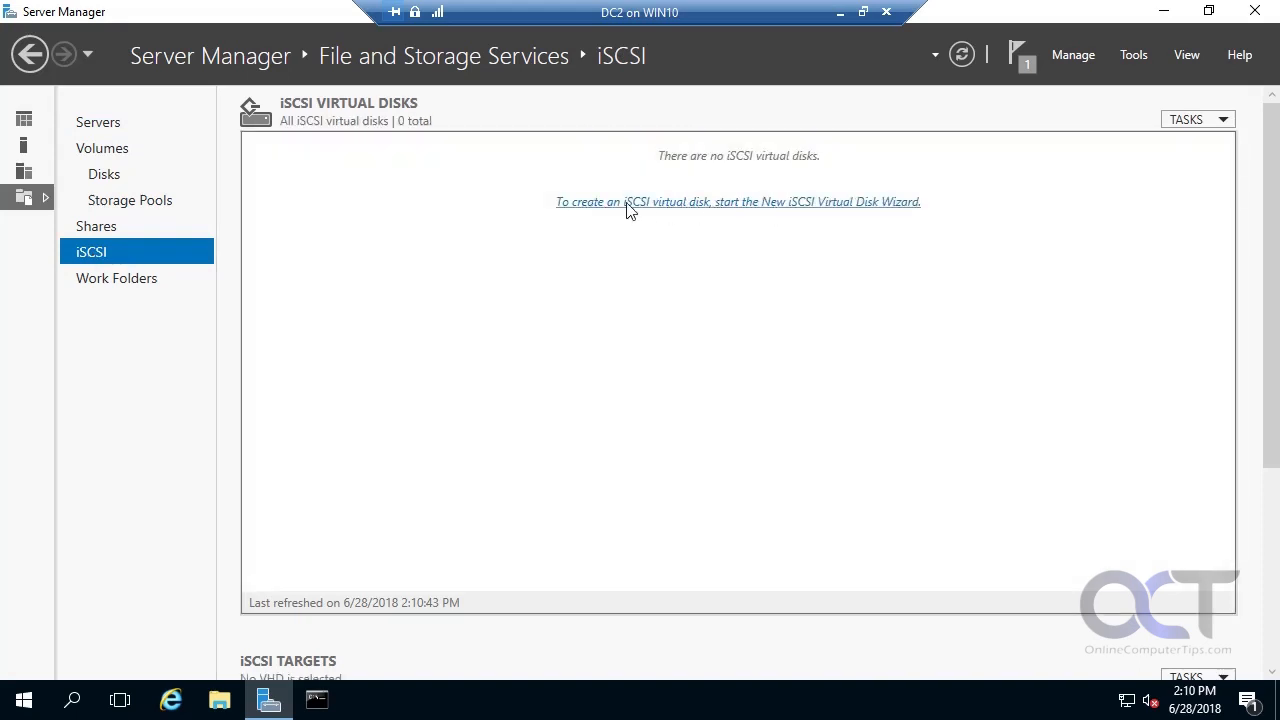
left_click(688, 205)
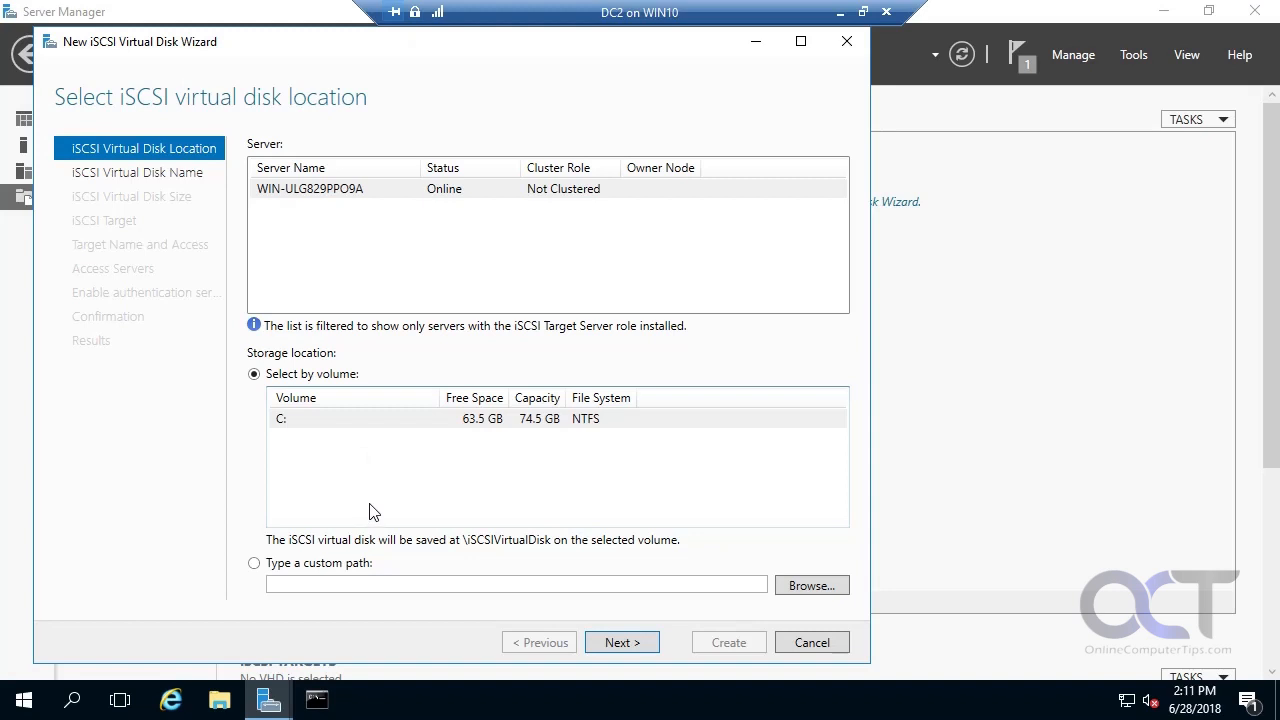
left_click(490, 428)
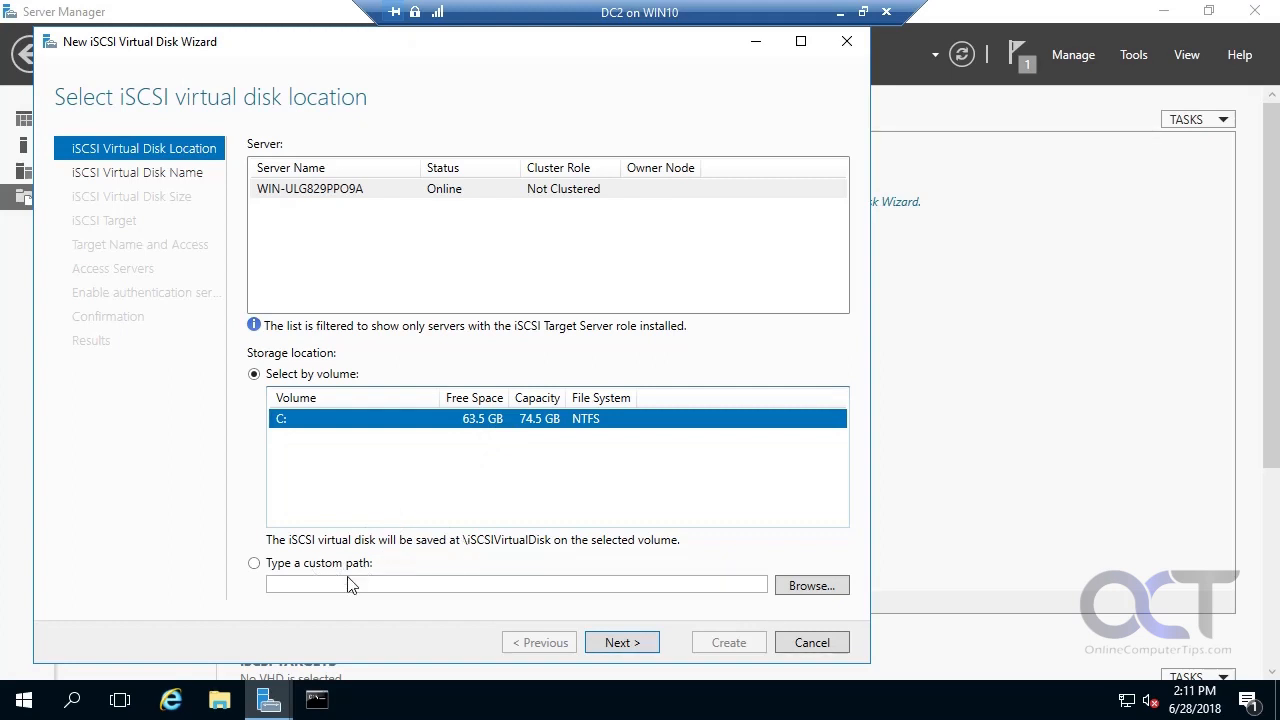
left_click(622, 642)
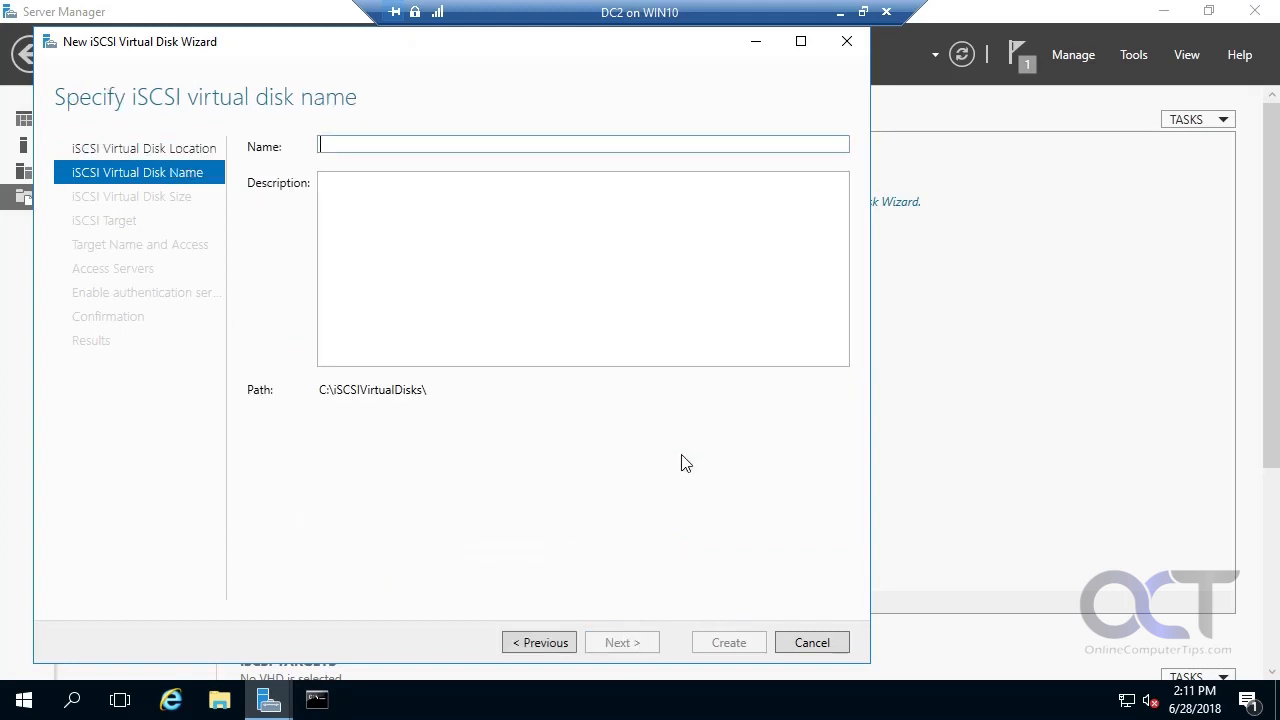
- Name the iSCSI virtual disk 20Gvdisk and continue to its size settings
type("20G")
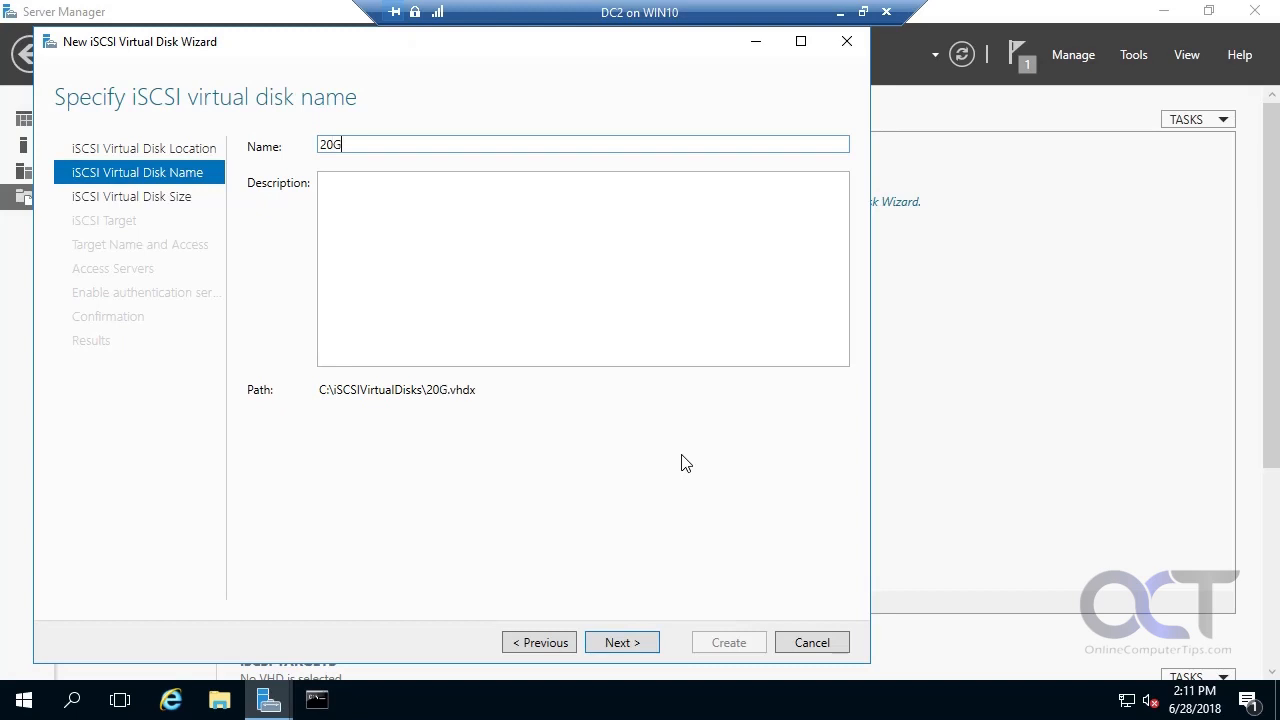
type("vdisk")
left_click(629, 641)
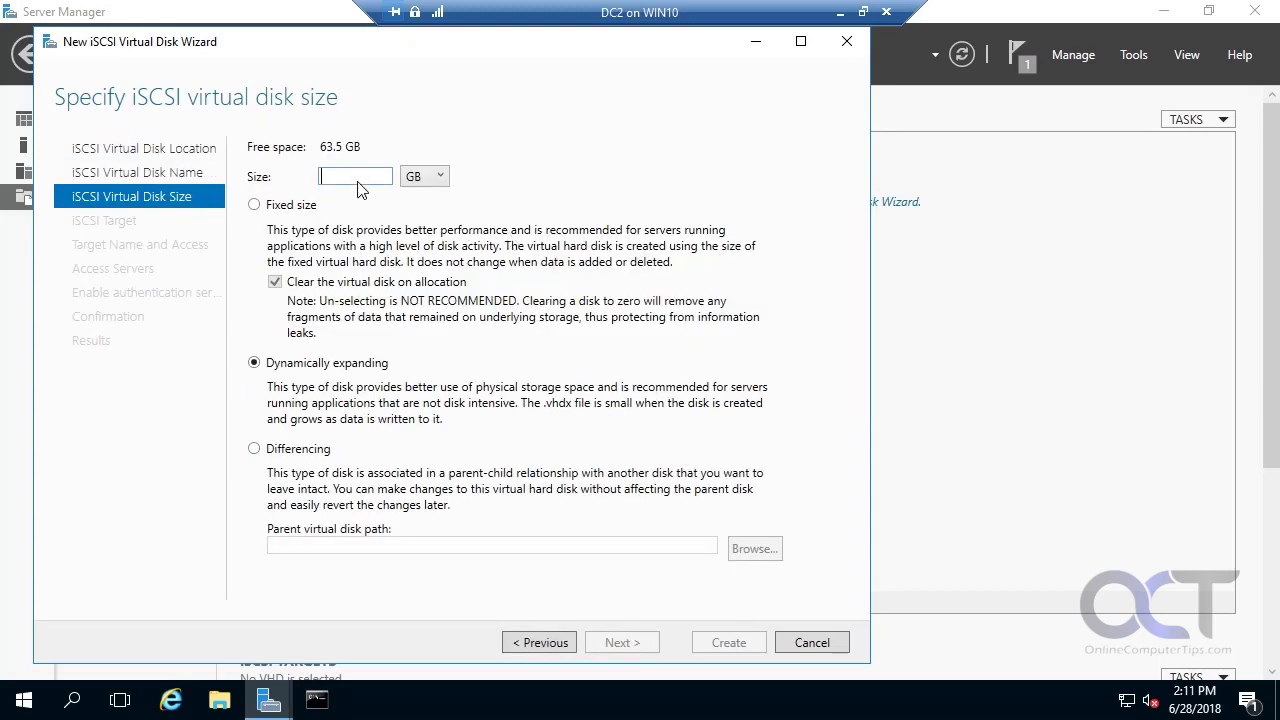
- Set the virtual disk size to 20 GB, keeping it dynamically expanding
type("20")
left_click(432, 177)
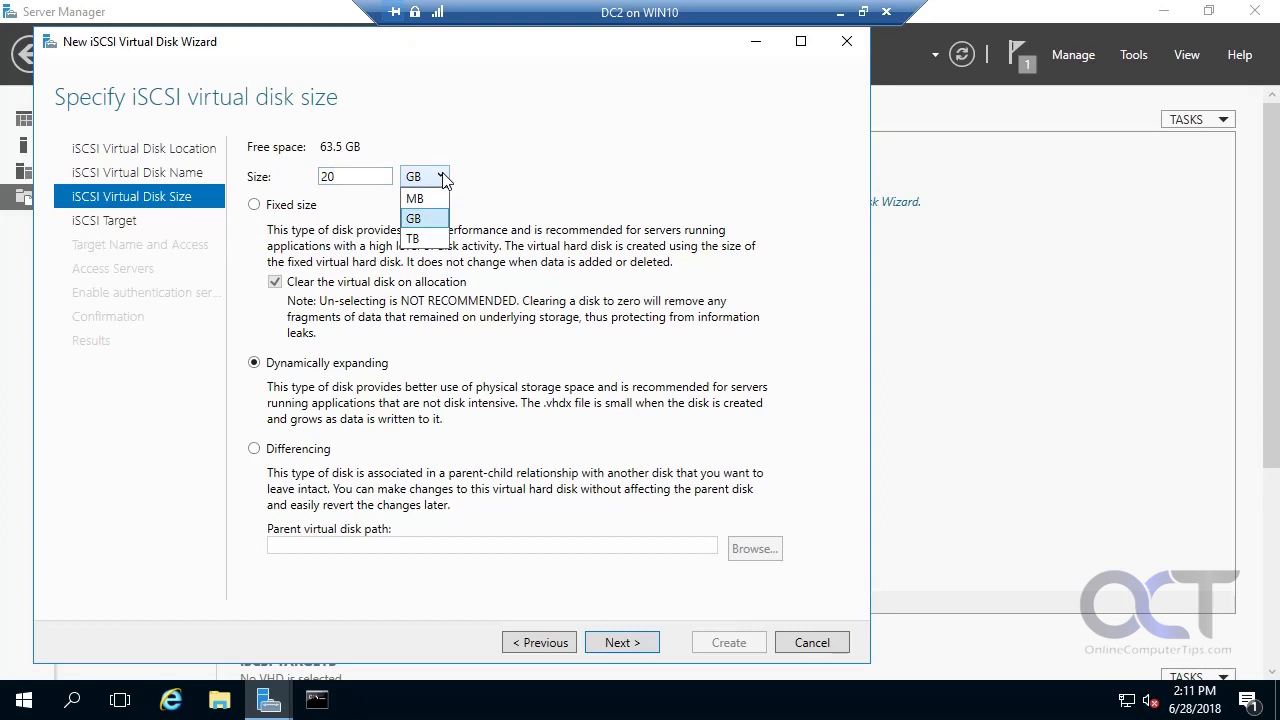
left_click(566, 167)
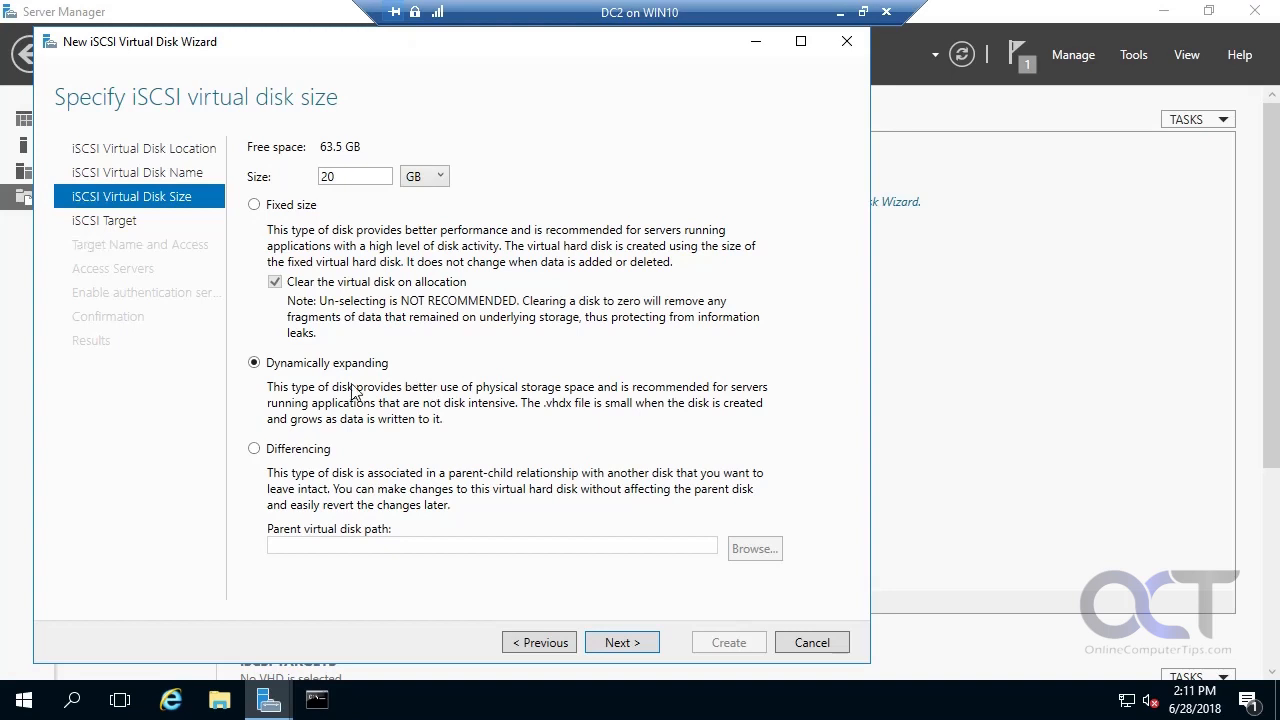
left_click(621, 643)
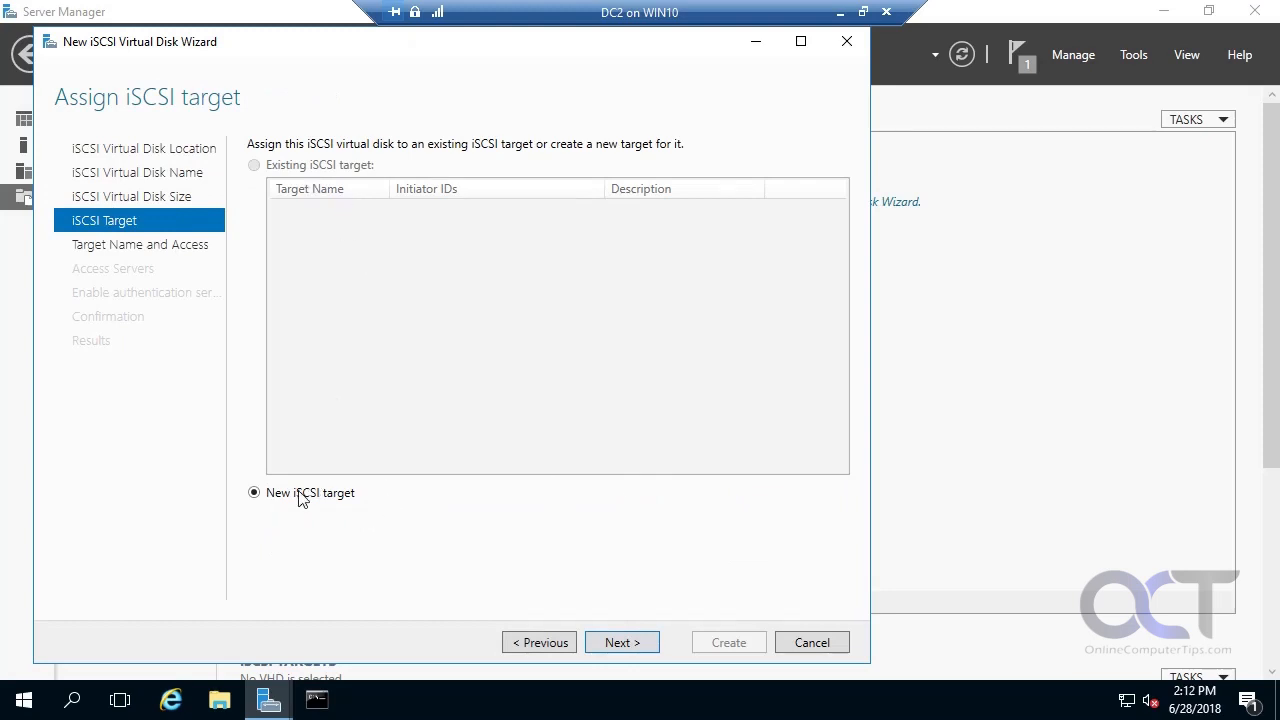
- Assign the virtual disk to a new iSCSI target named 20Gtarget
left_click(622, 643)
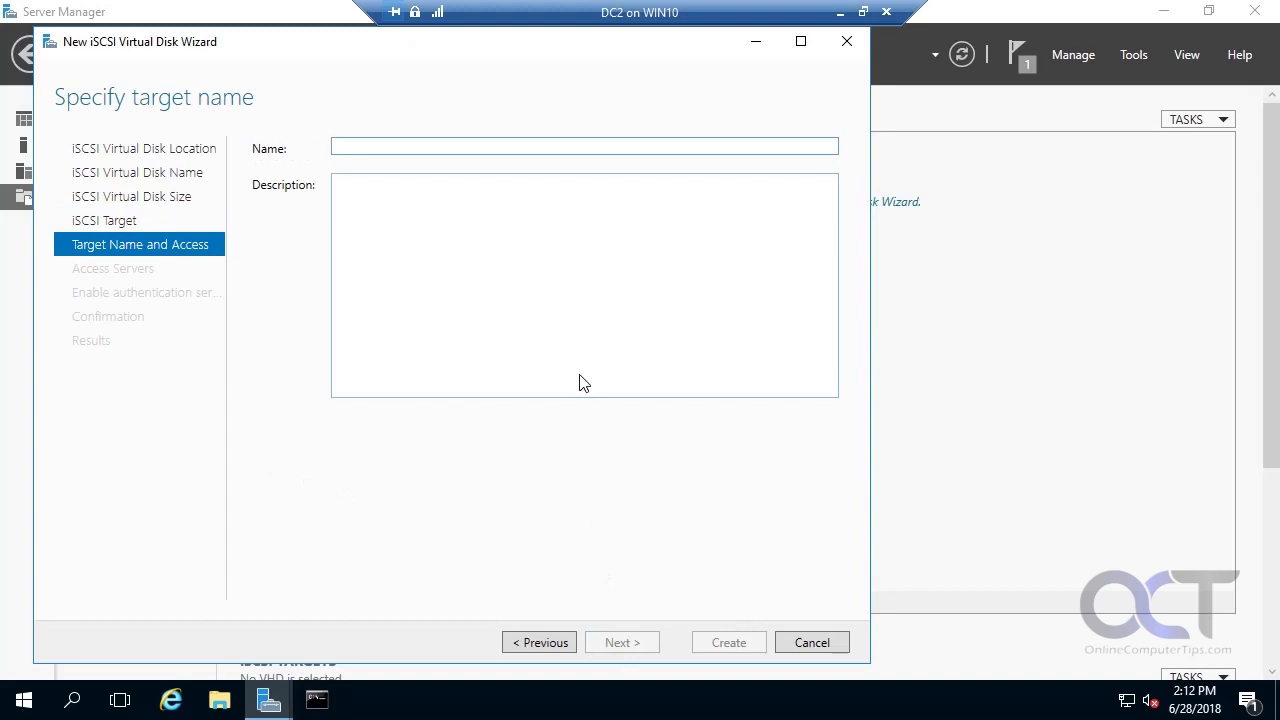
type("20Gtarget")
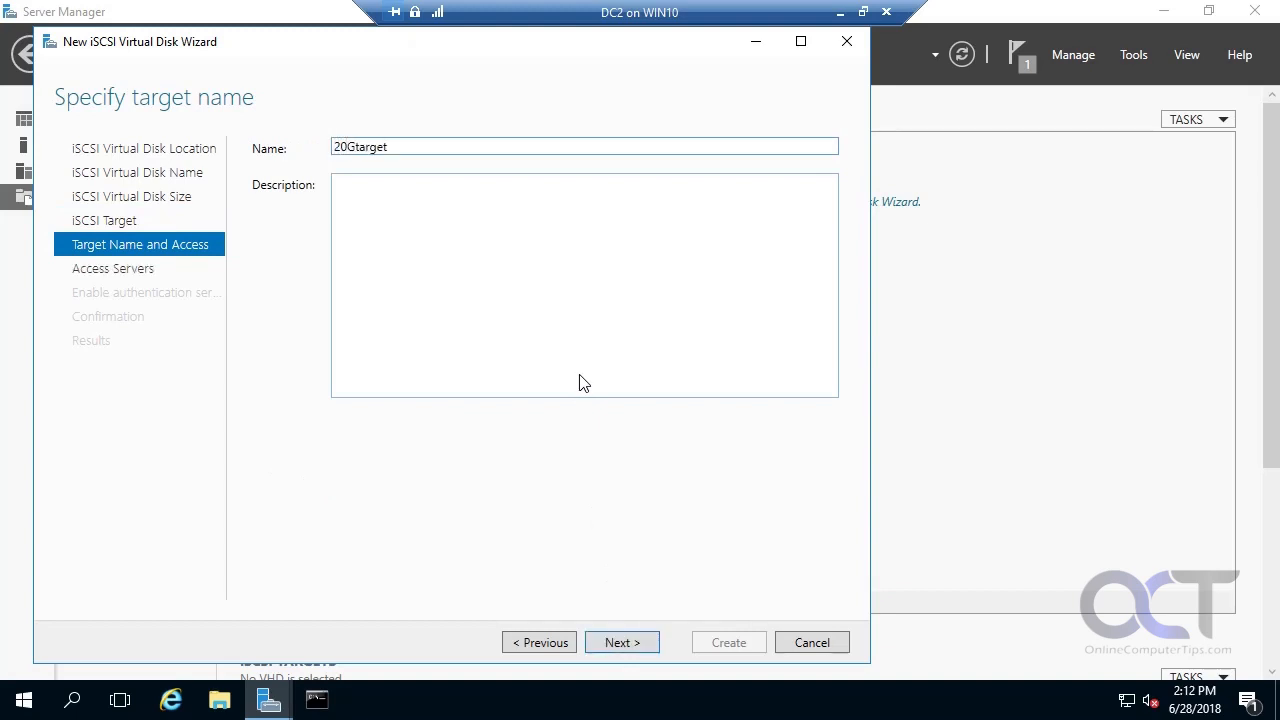
left_click(627, 643)
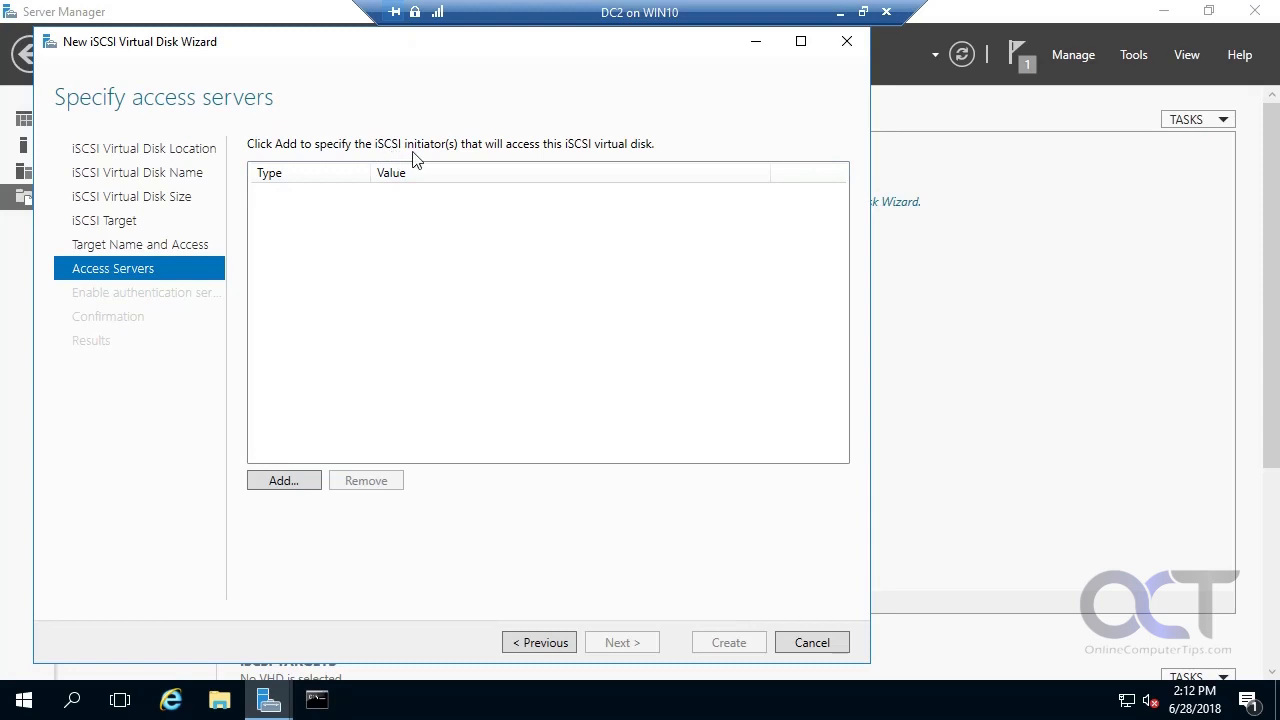
- Begin adding an access server initiator ID, identified by a manually entered value of type IQN
left_click(305, 482)
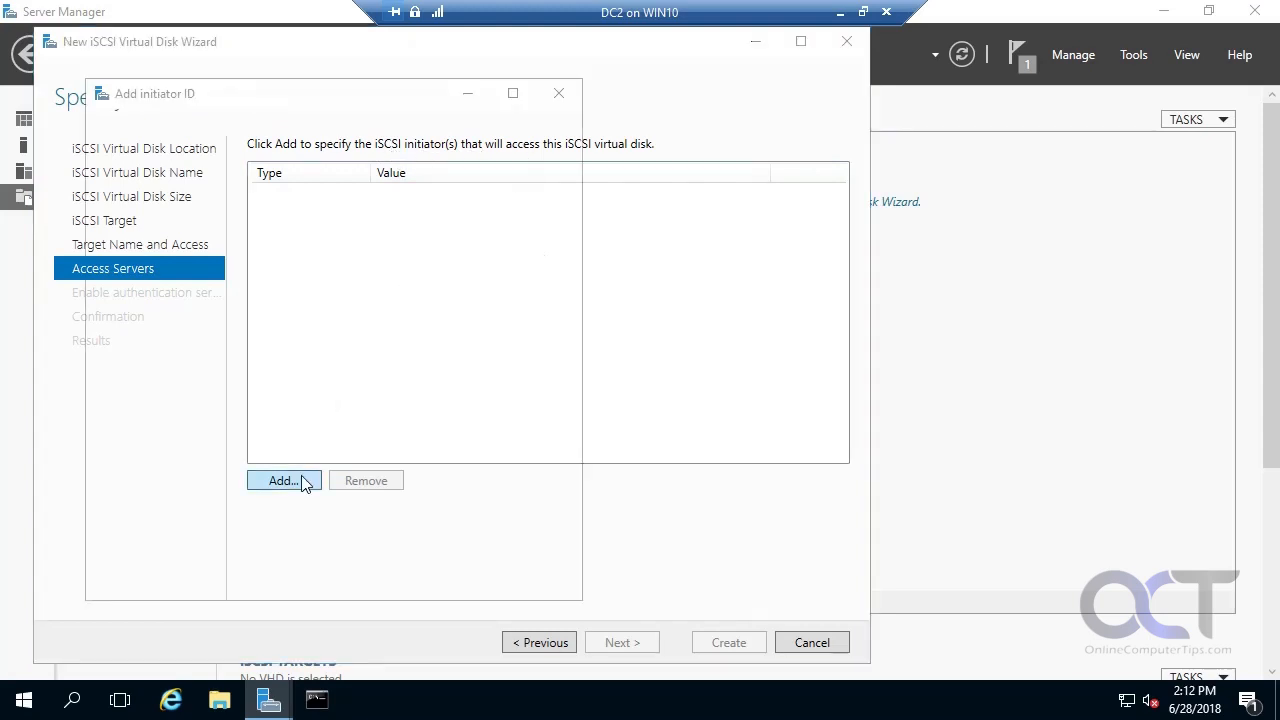
left_click_drag(366, 106, 497, 96)
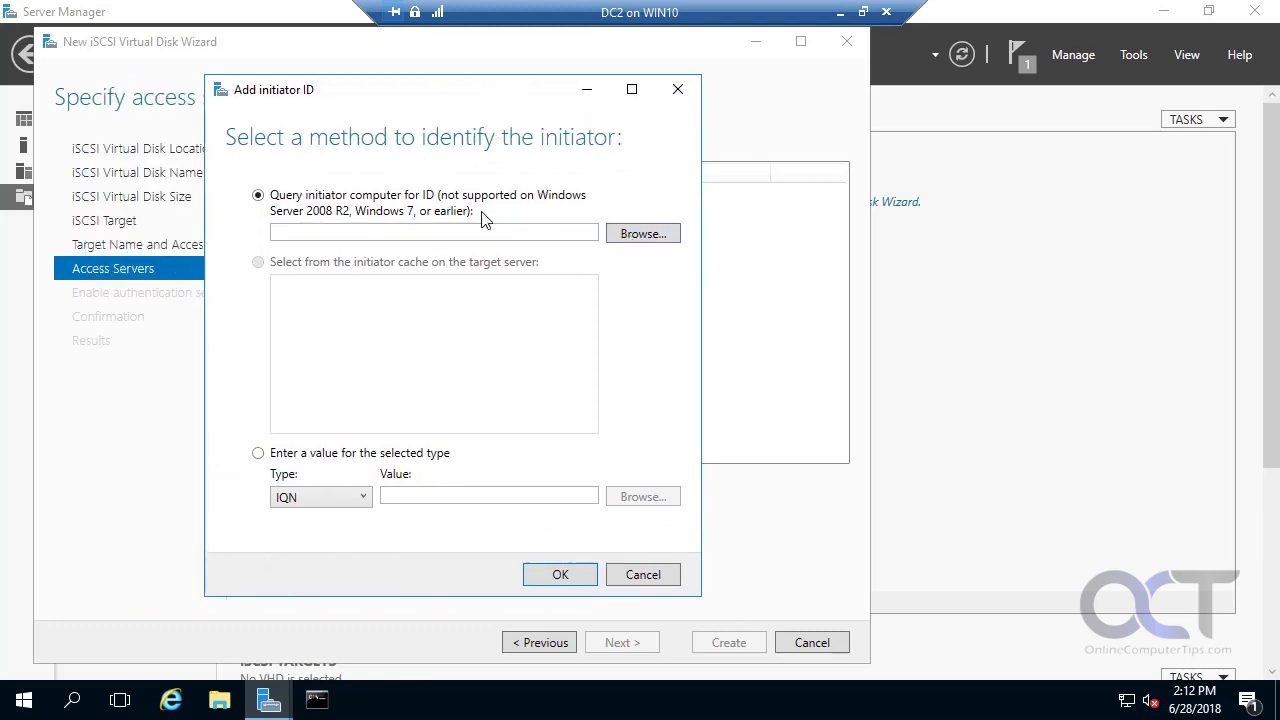
left_click(409, 458)
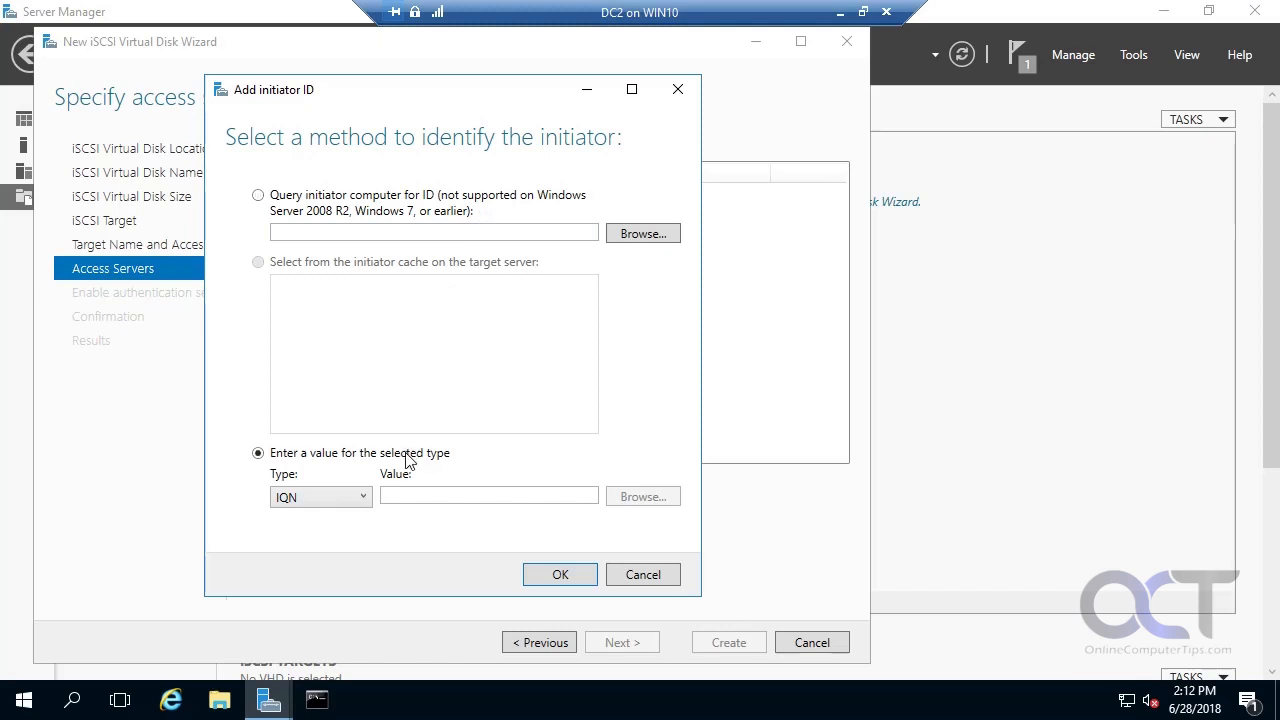
left_click(366, 500)
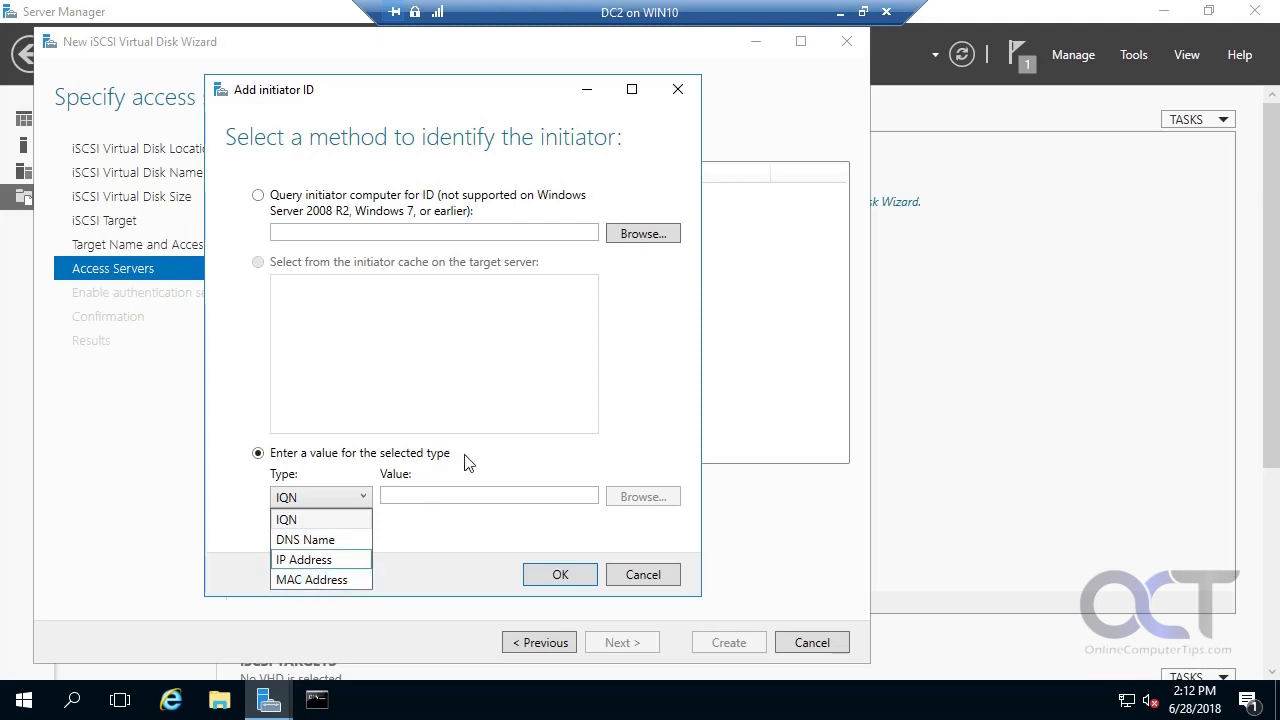
left_click(321, 520)
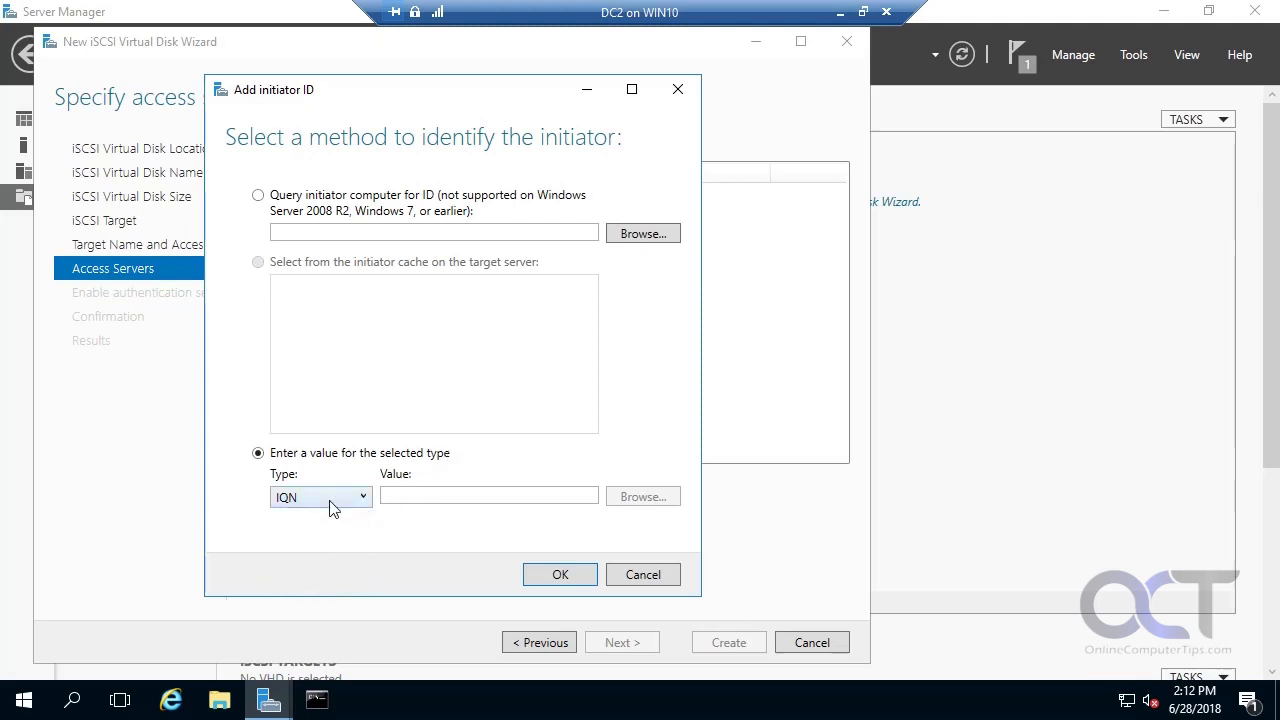
left_click(424, 498)
- Switch to the host computer, open iSCSI Initiator and start the Microsoft iSCSI service
left_click(839, 12)
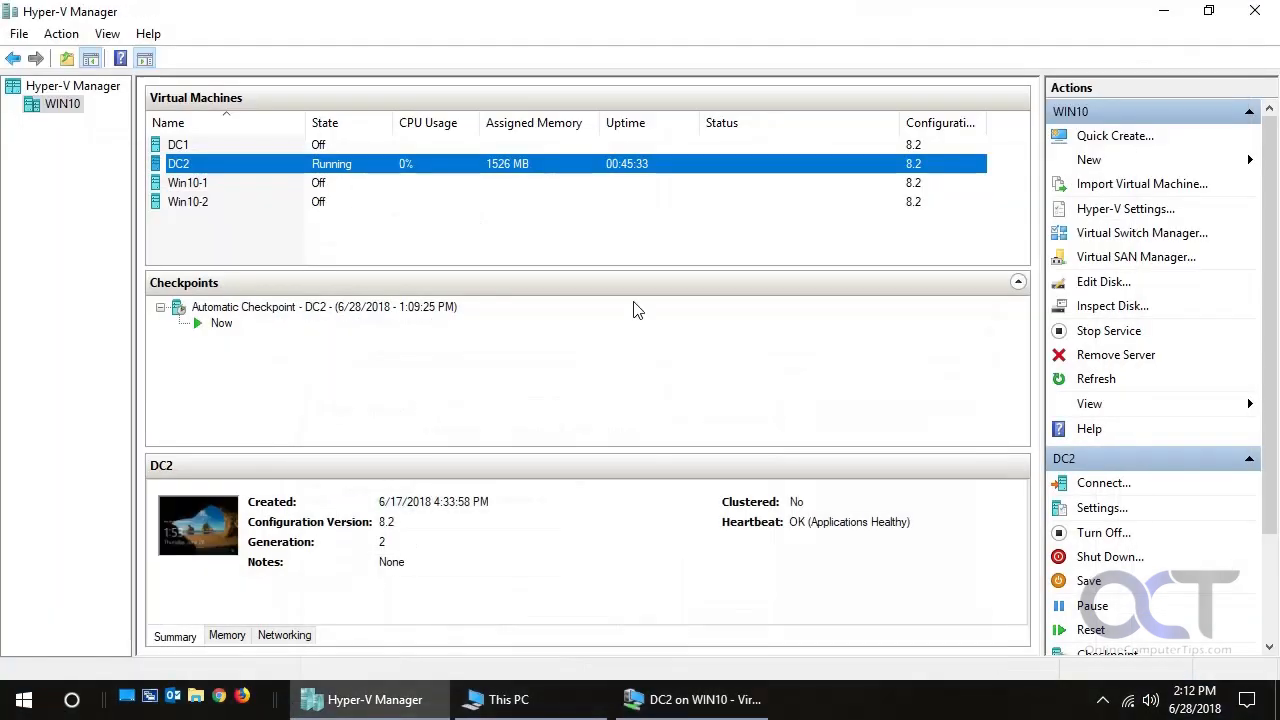
left_click(23, 702)
type("isc")
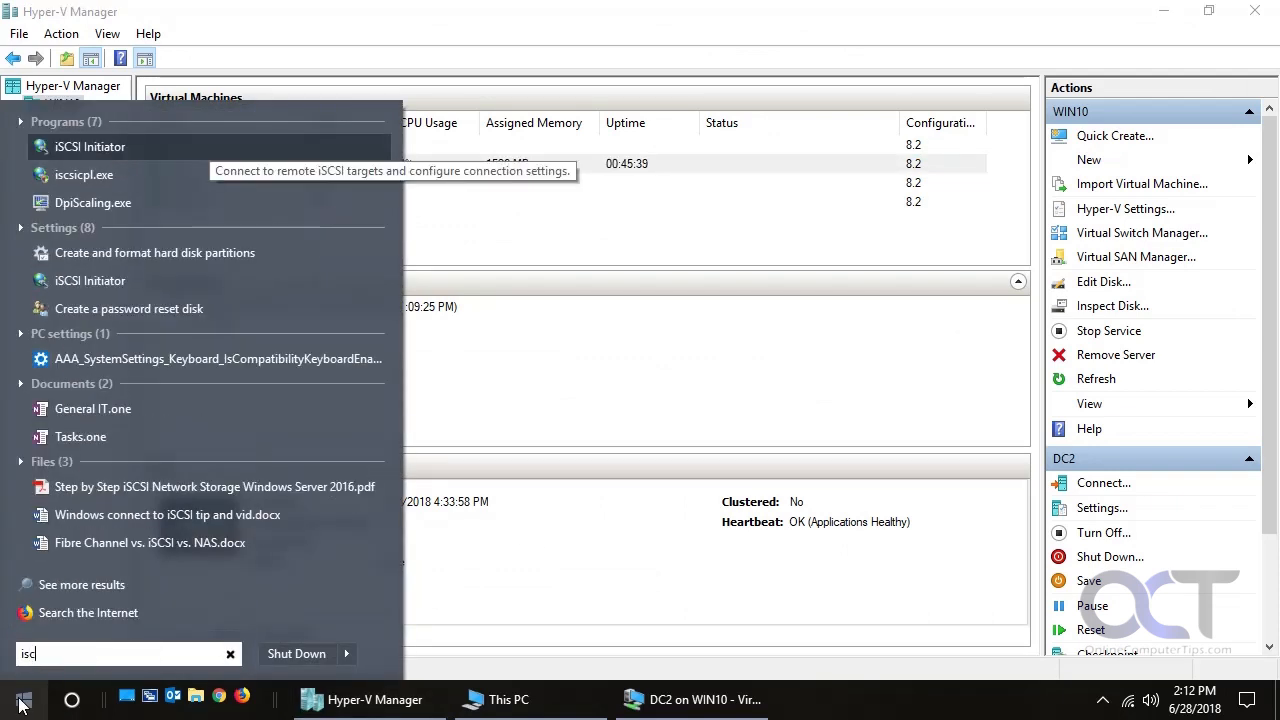
left_click(111, 146)
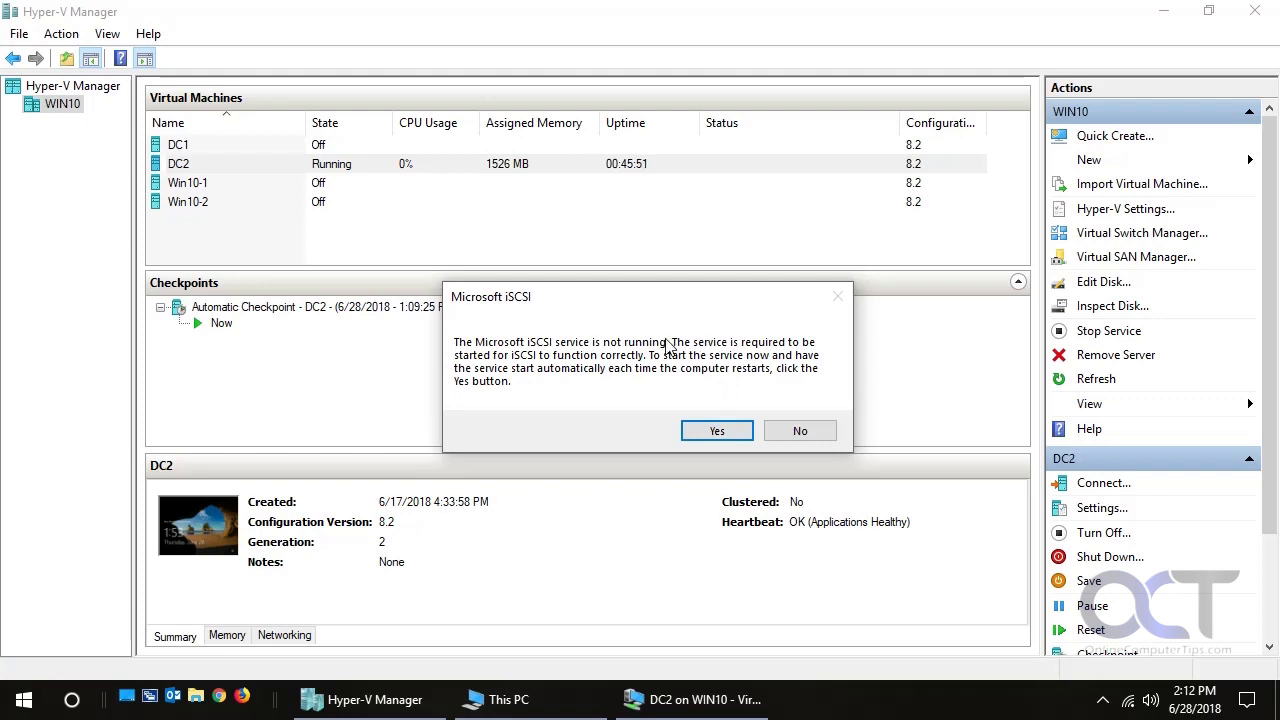
left_click(716, 431)
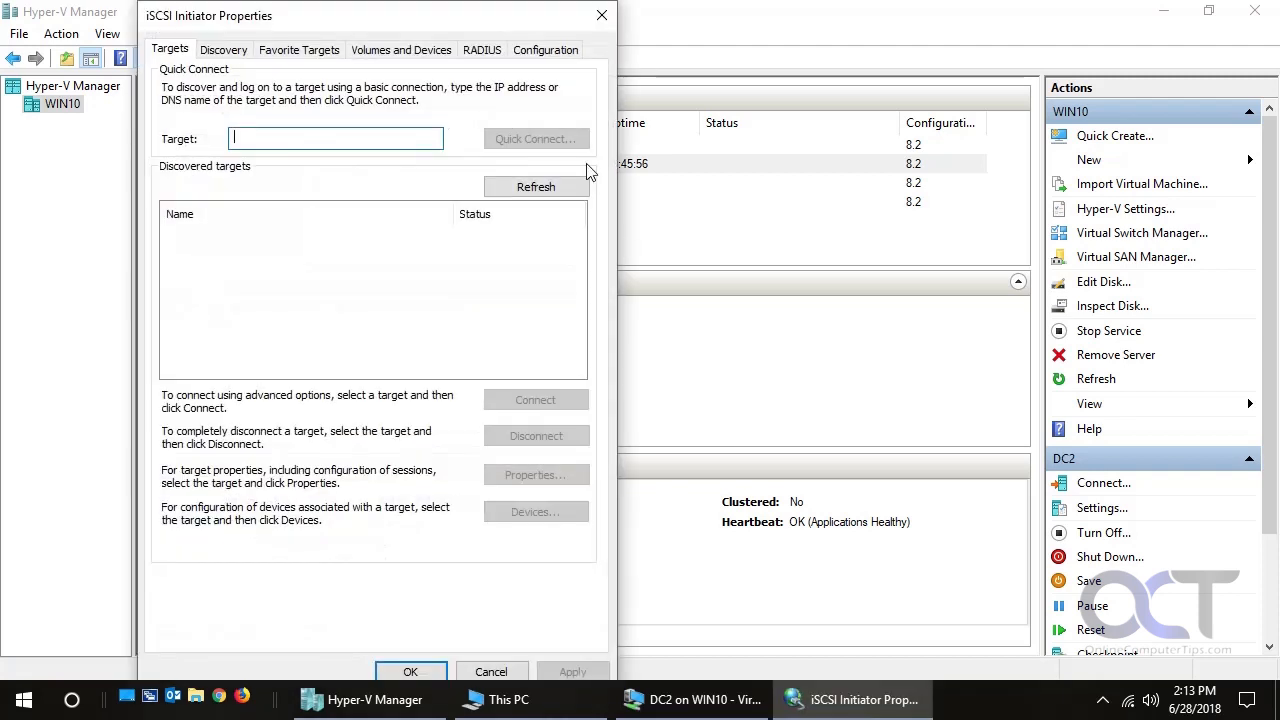
- Copy the host's full initiator name from the iSCSI Initiator configuration settings
left_click(546, 50)
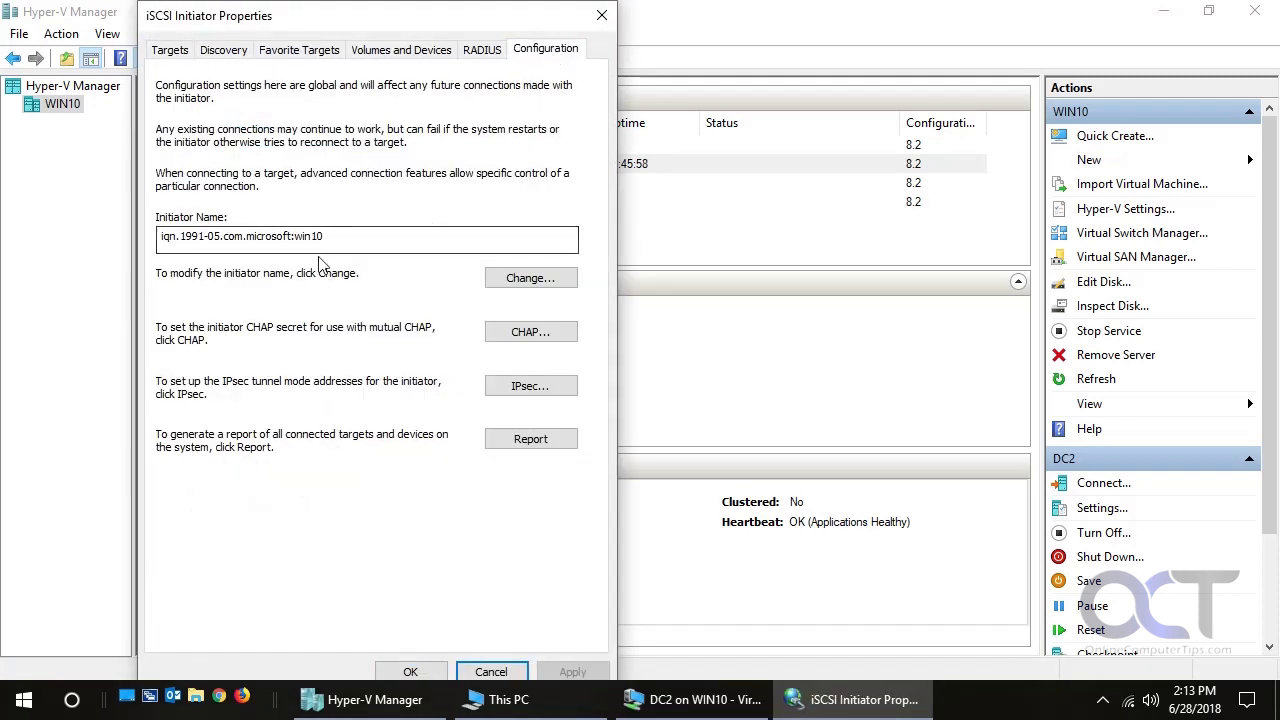
left_click_drag(346, 237, 158, 237)
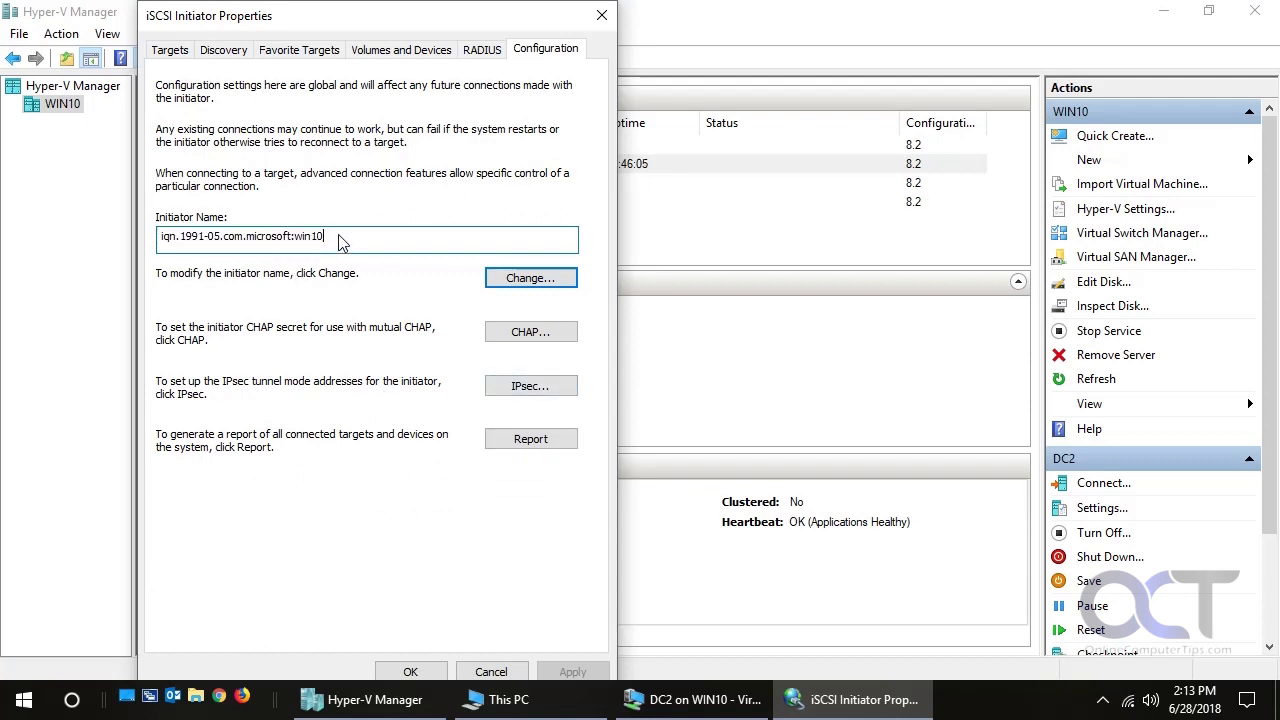
right_click(220, 246)
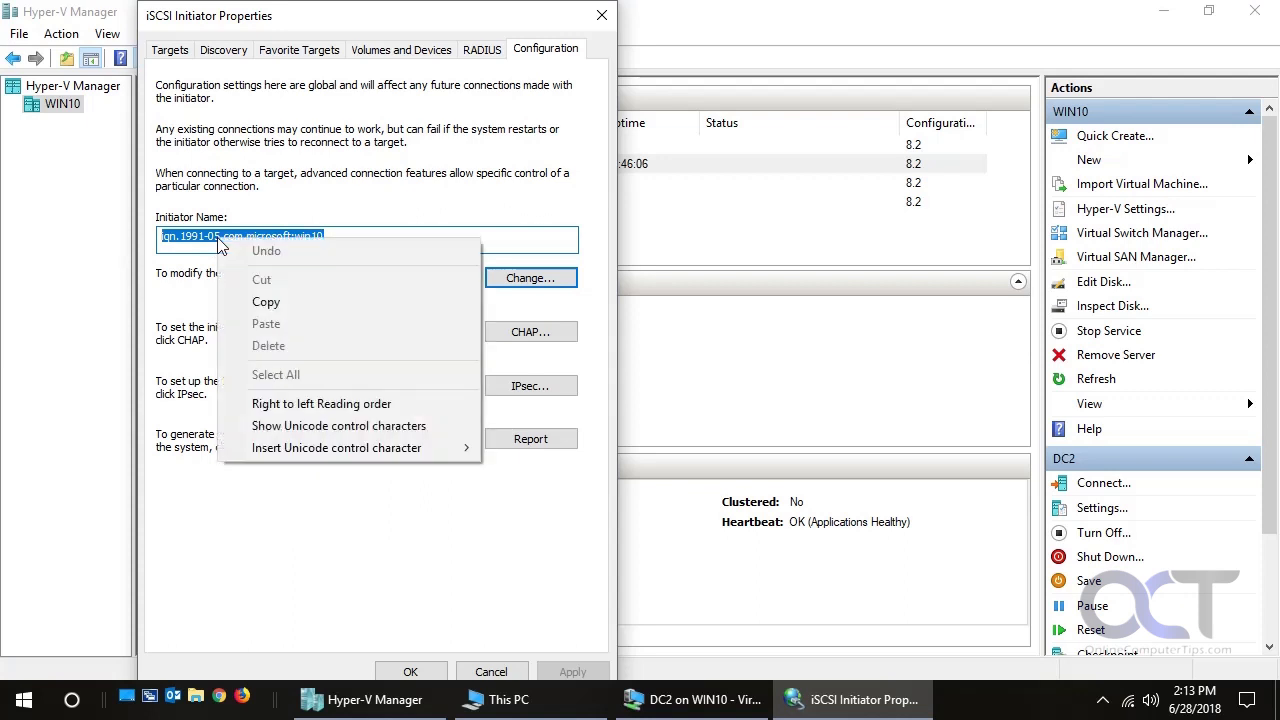
left_click(263, 297)
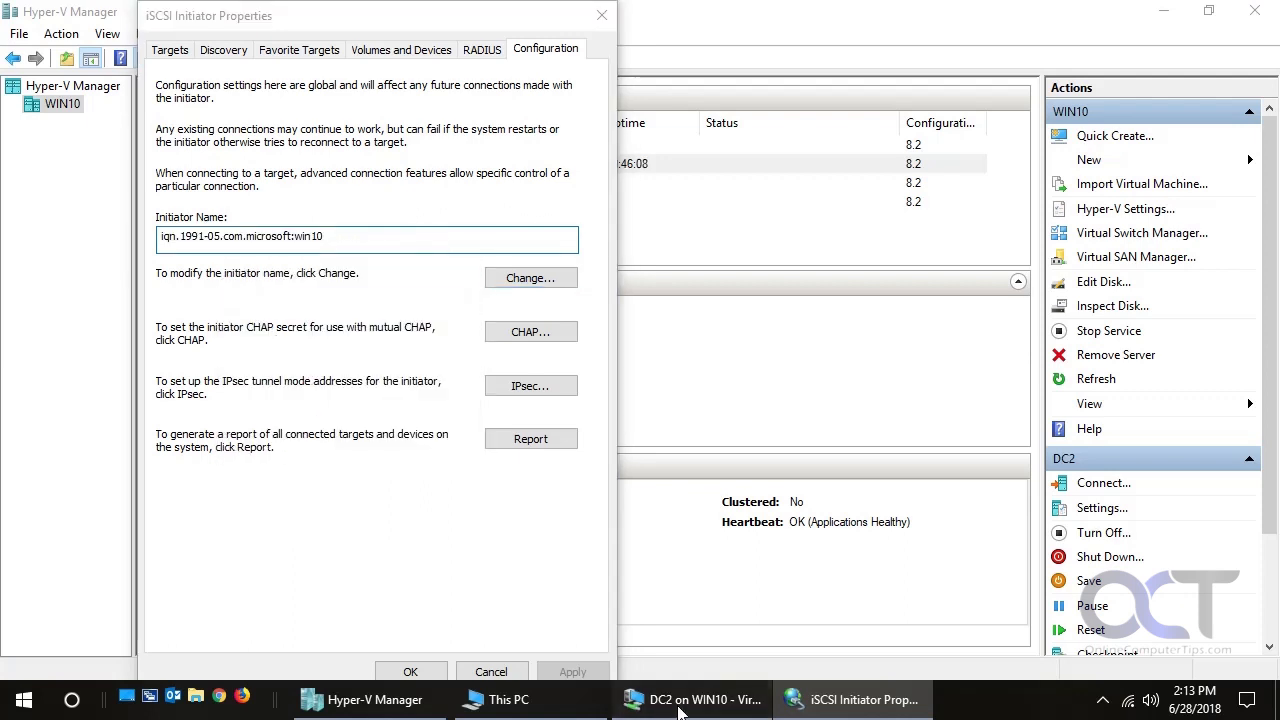
- Switch back to the DC2 virtual machine and add the copied IQN iqn.1991-05.com.microsoft:win10 as an access server
left_click(660, 699)
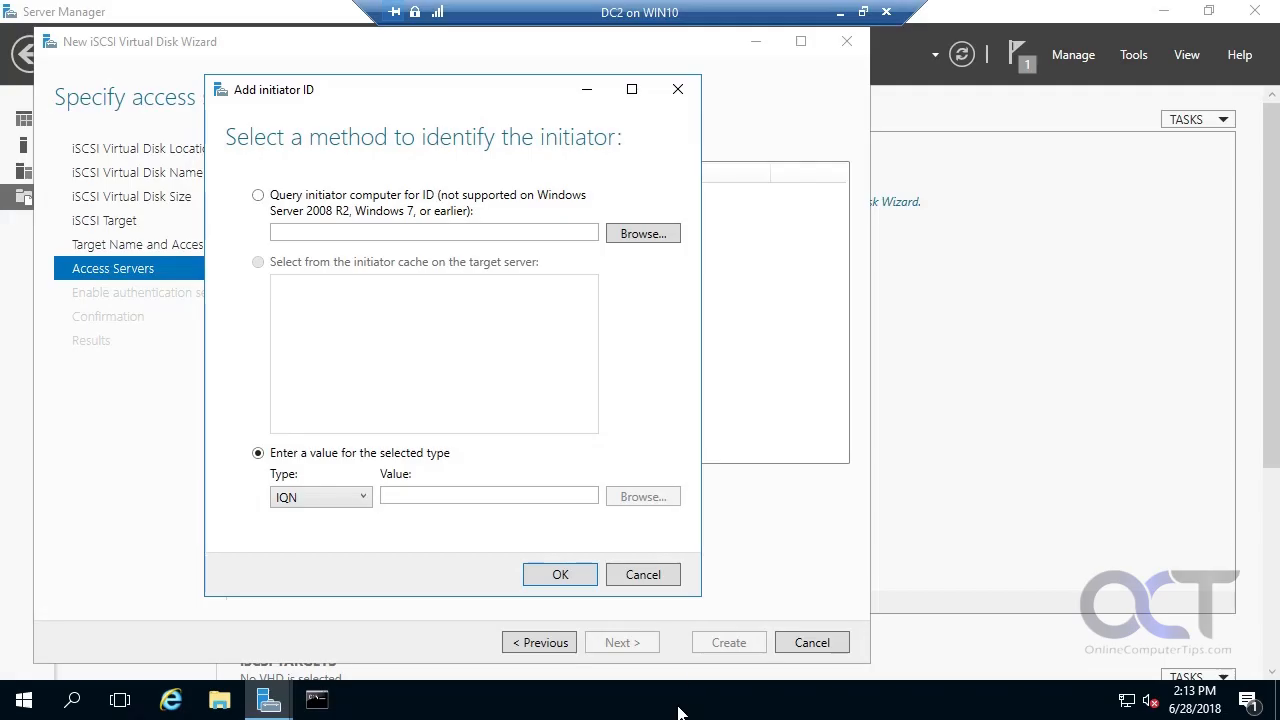
right_click(452, 500)
left_click(495, 556)
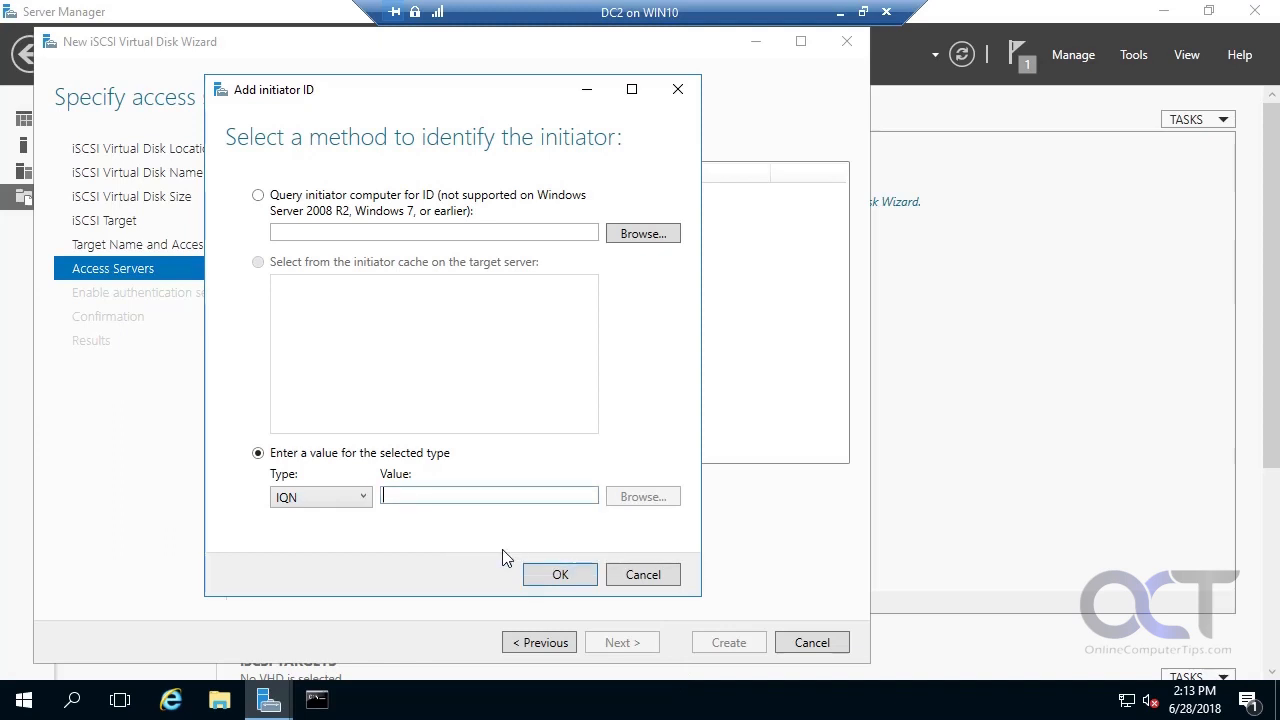
left_click(561, 574)
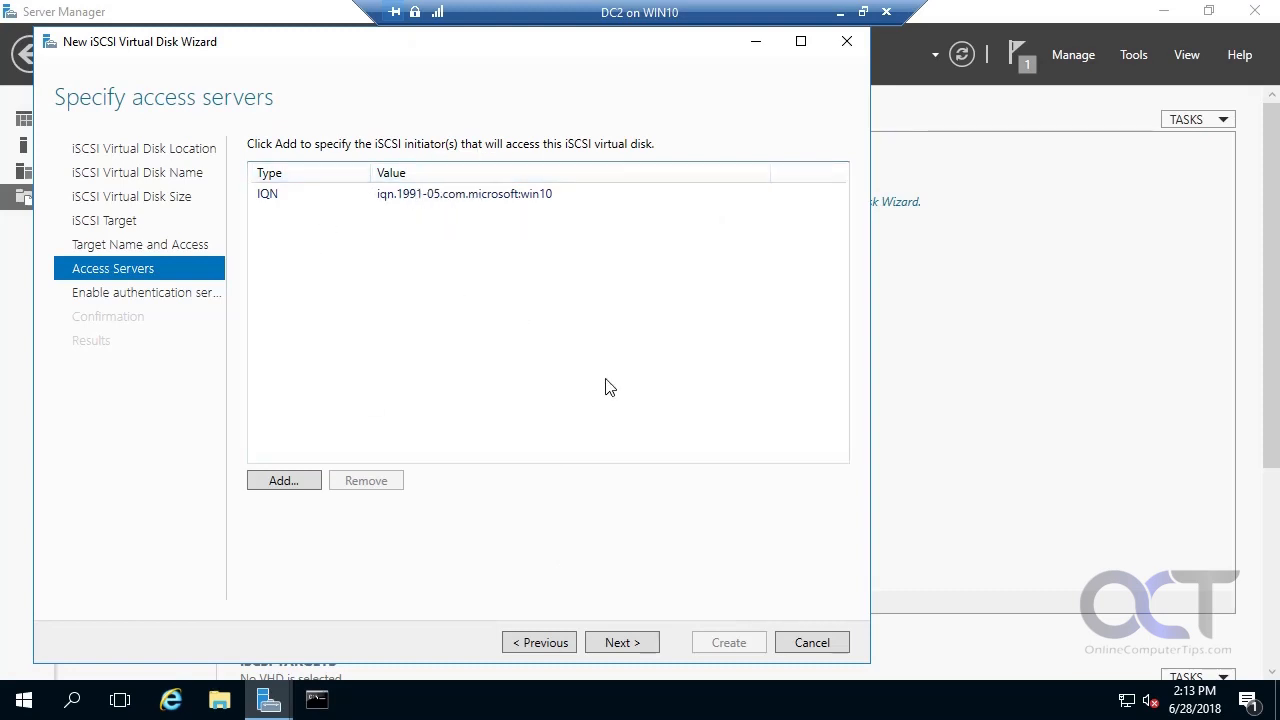
- Create the iSCSI virtual disk with CHAP and reverse CHAP left disabled, close the wizard and view the iSCSI targets
left_click(622, 642)
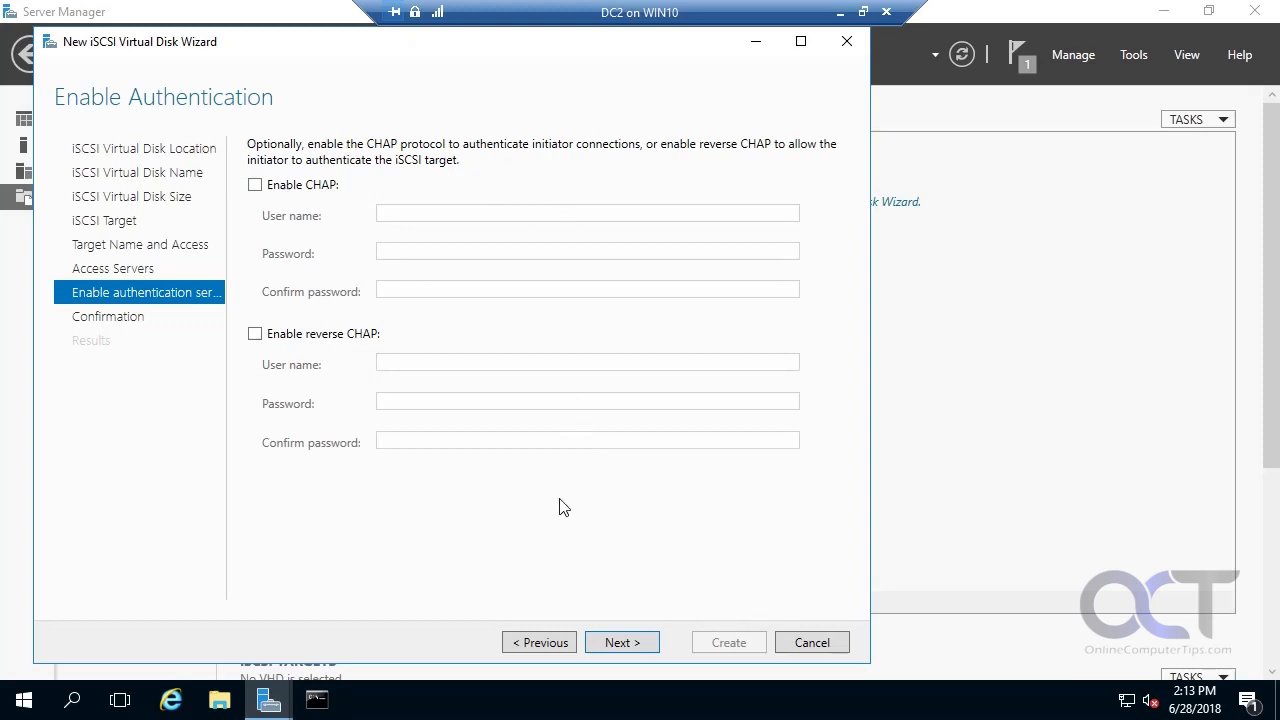
left_click(633, 642)
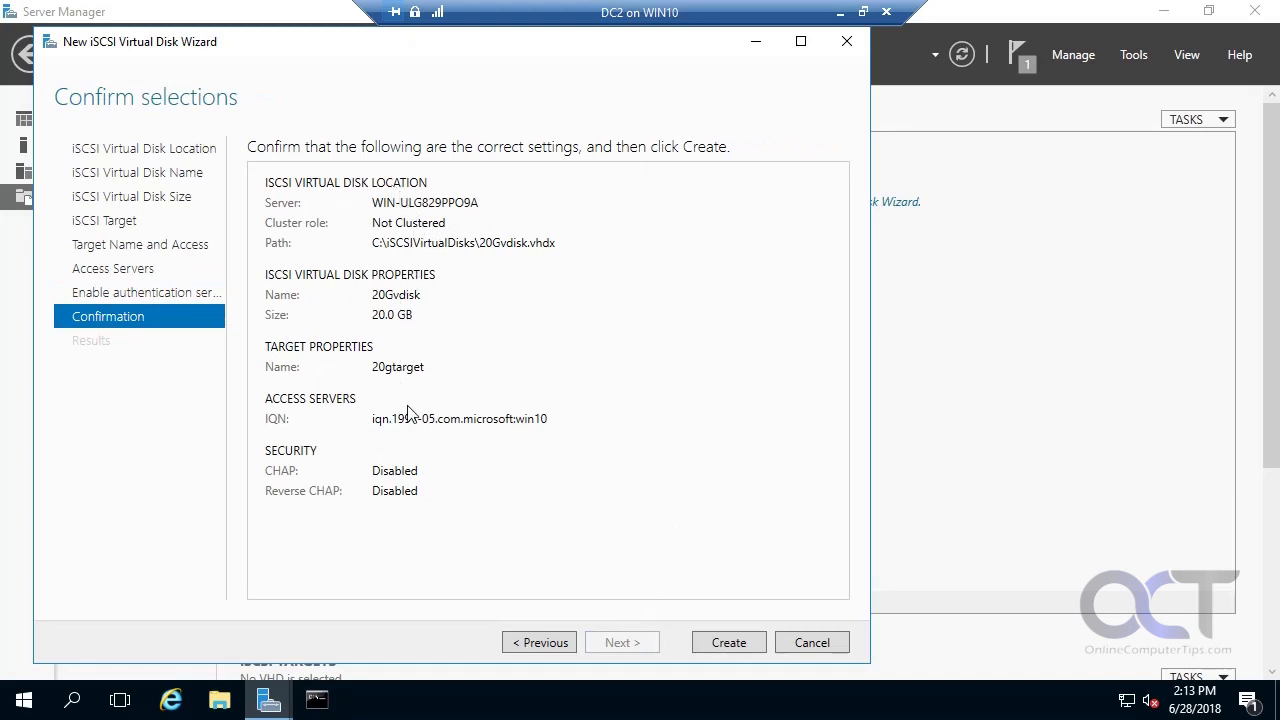
left_click(729, 643)
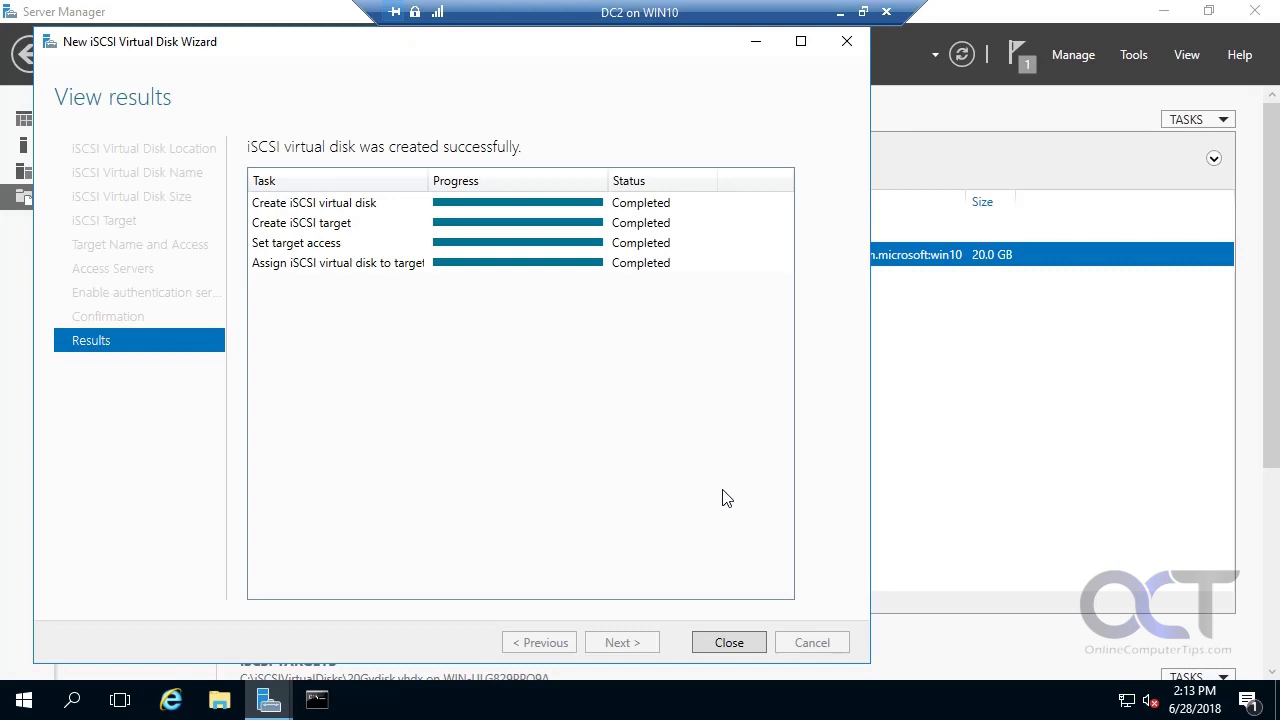
left_click(729, 642)
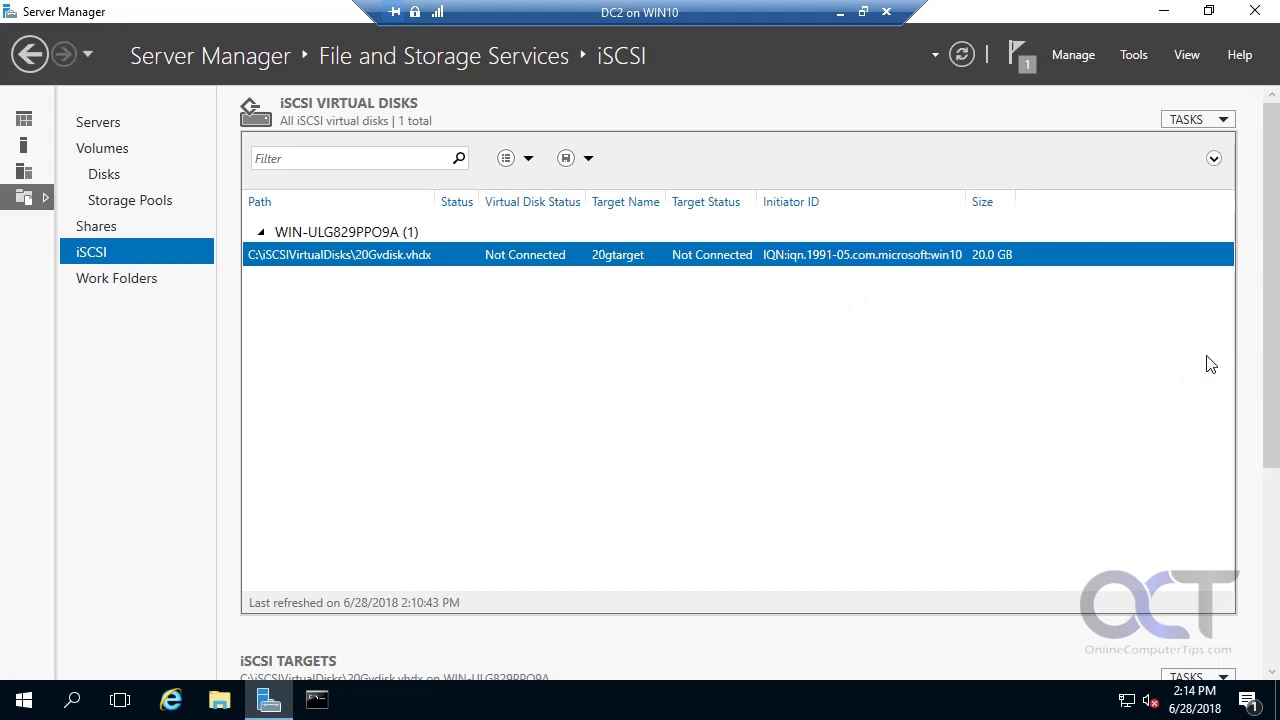
left_click_drag(1273, 330, 1277, 543)
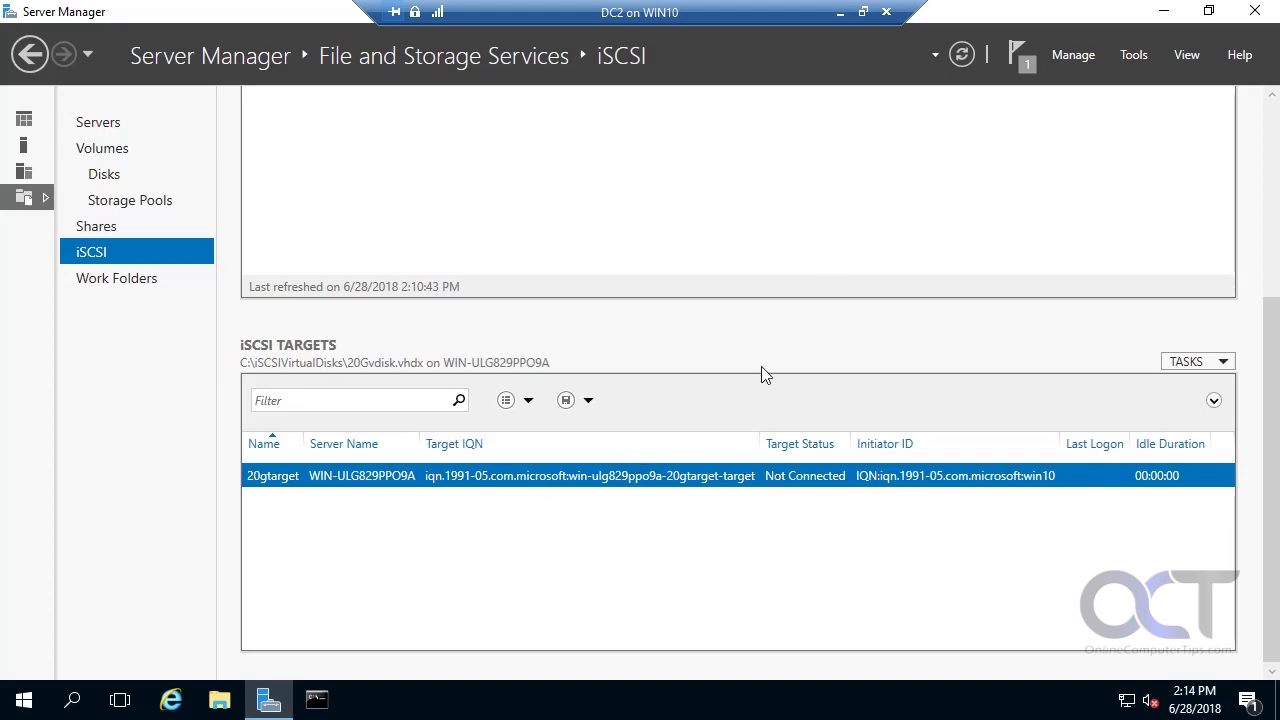
- Return to iSCSI Initiator on the host and prepare to enter a quick-connect target address
left_click(841, 12)
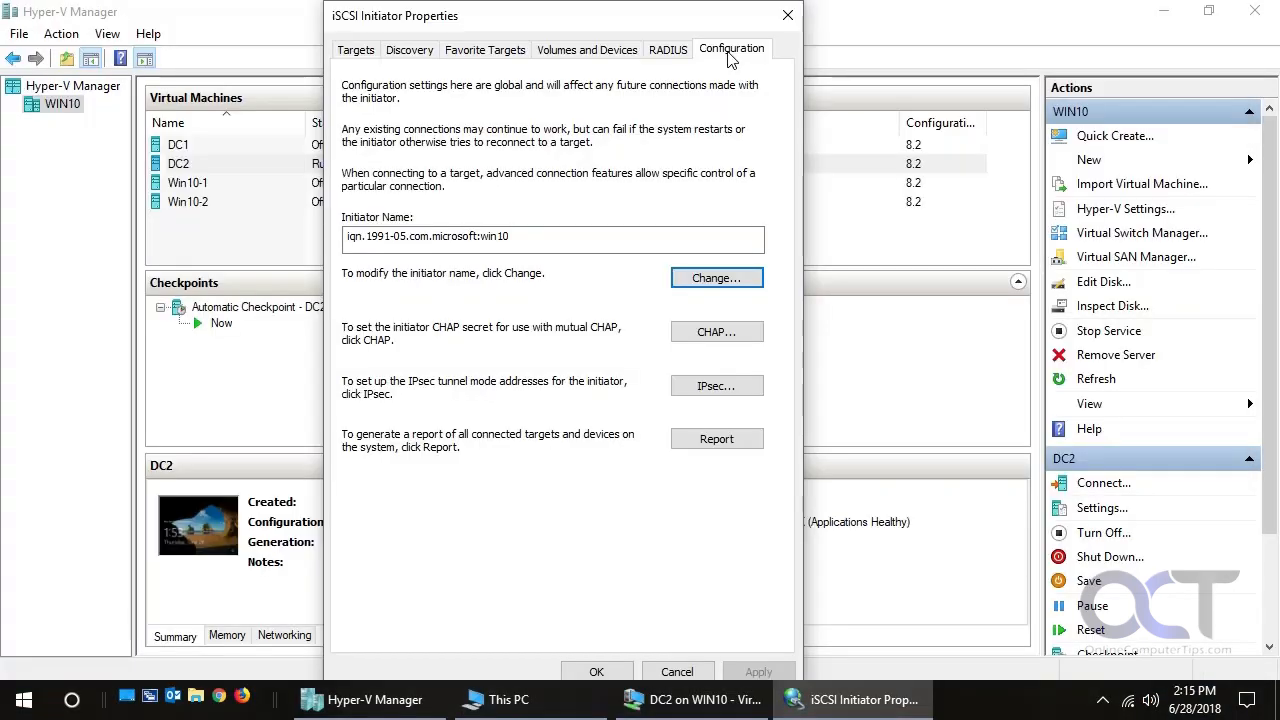
left_click(358, 50)
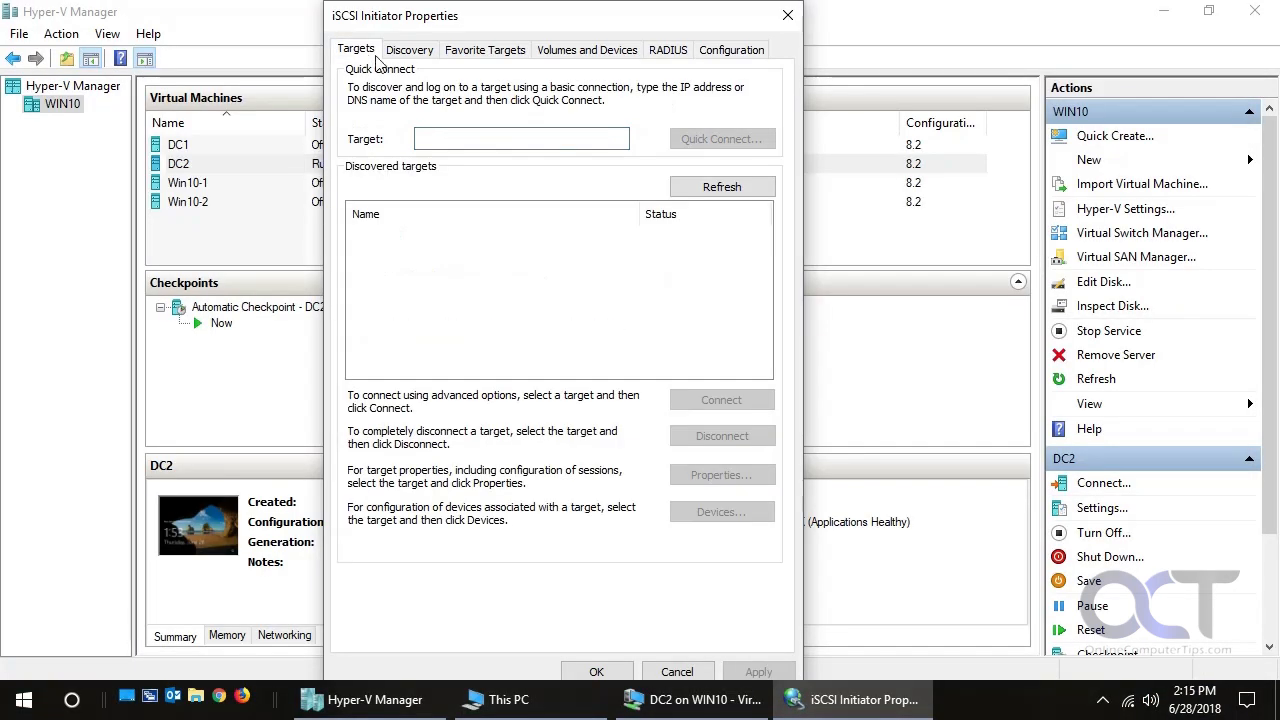
left_click(468, 142)
- Switch to the DC2 virtual machine and run ipconfig in Command Prompt to look up its IPv4 address
left_click(680, 705)
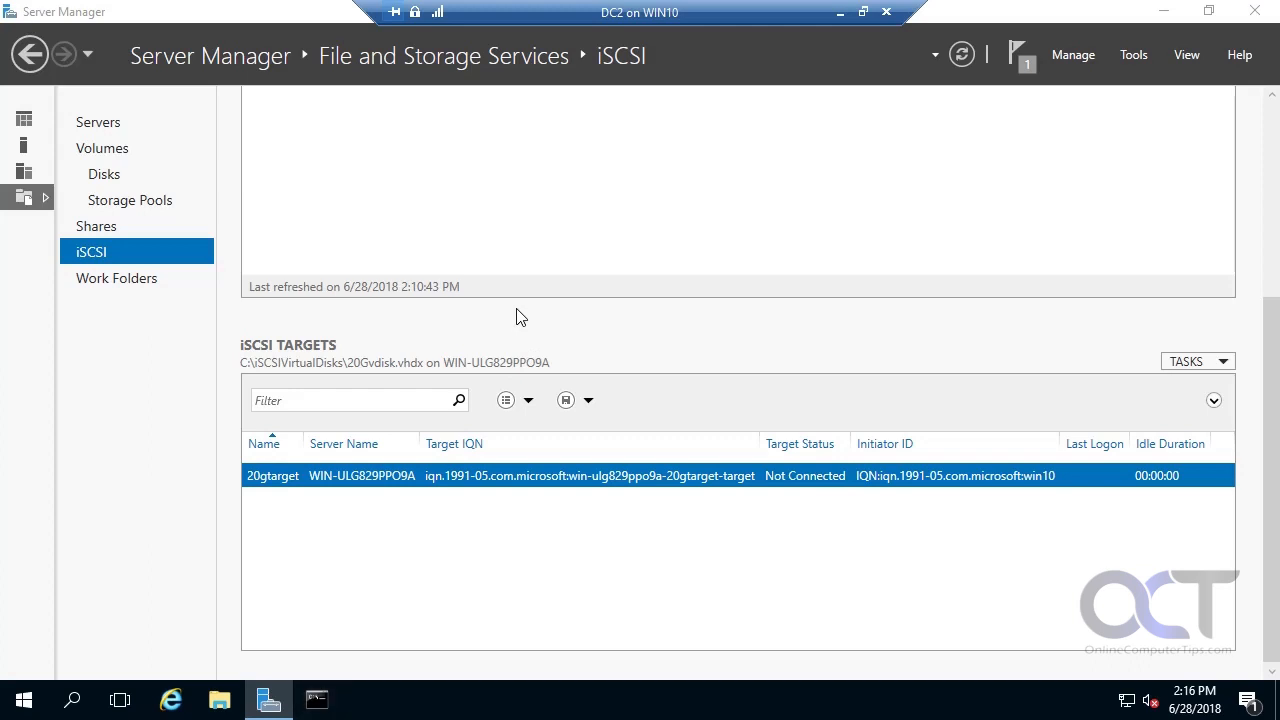
type("config")
key("Return")
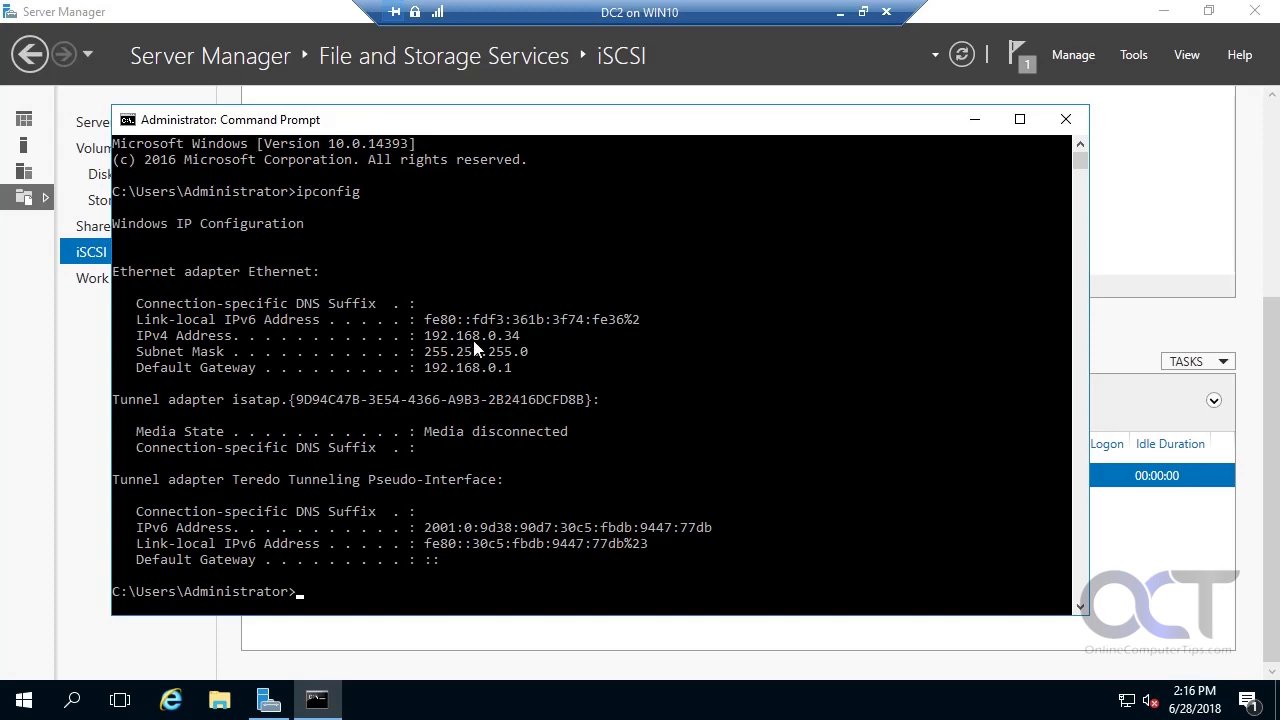
- Back on the host, quick-connect the iSCSI initiator to the target at 192.168.0.34 and check the discovered target's full name
left_click(840, 12)
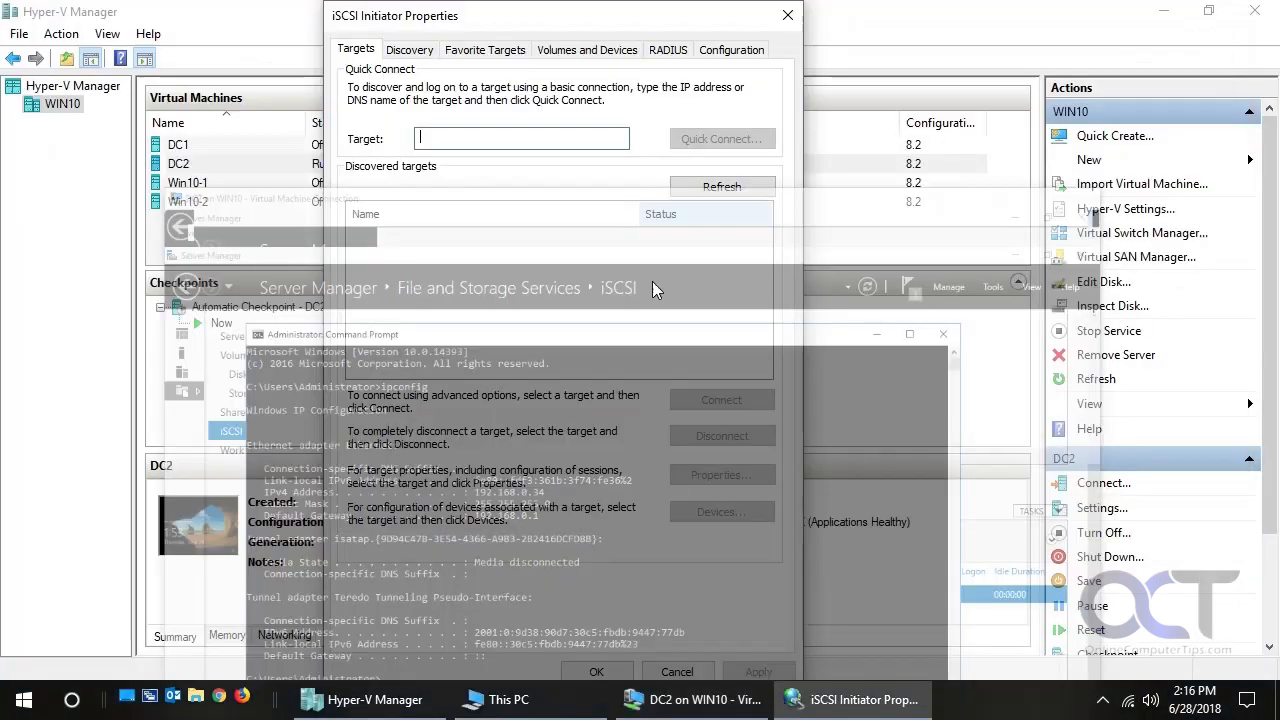
type("192.168.0.34")
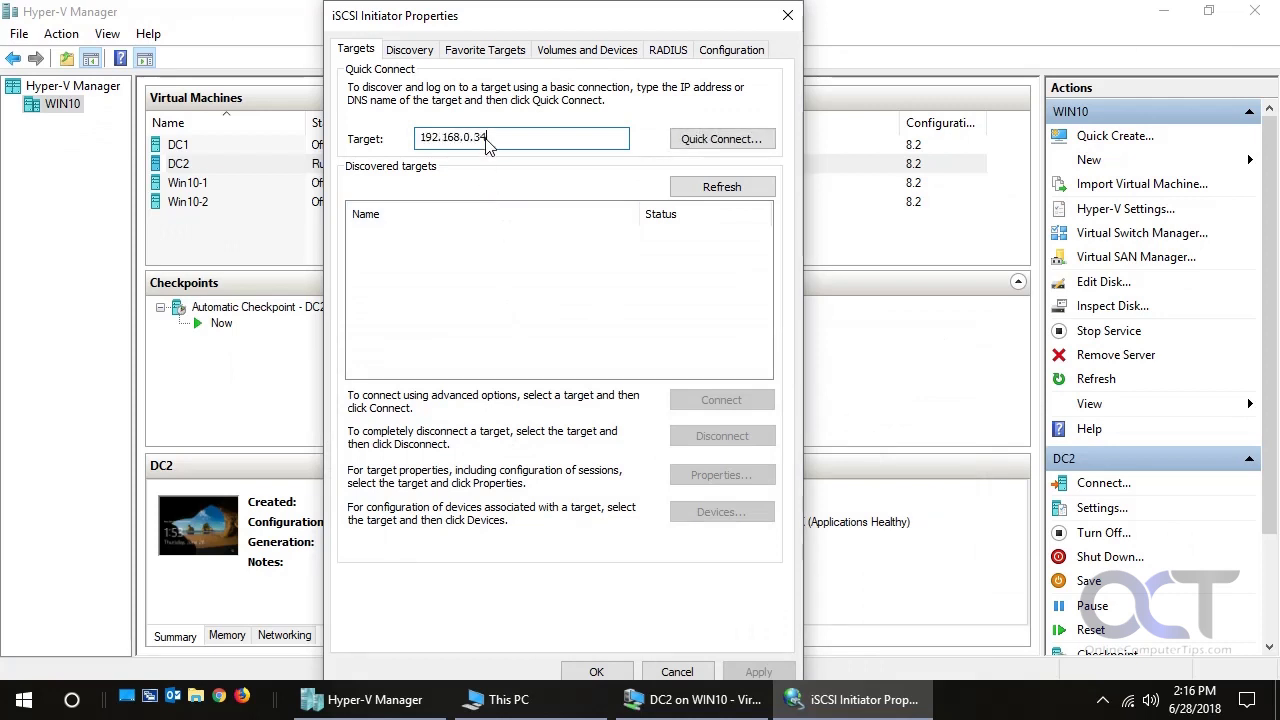
left_click(700, 142)
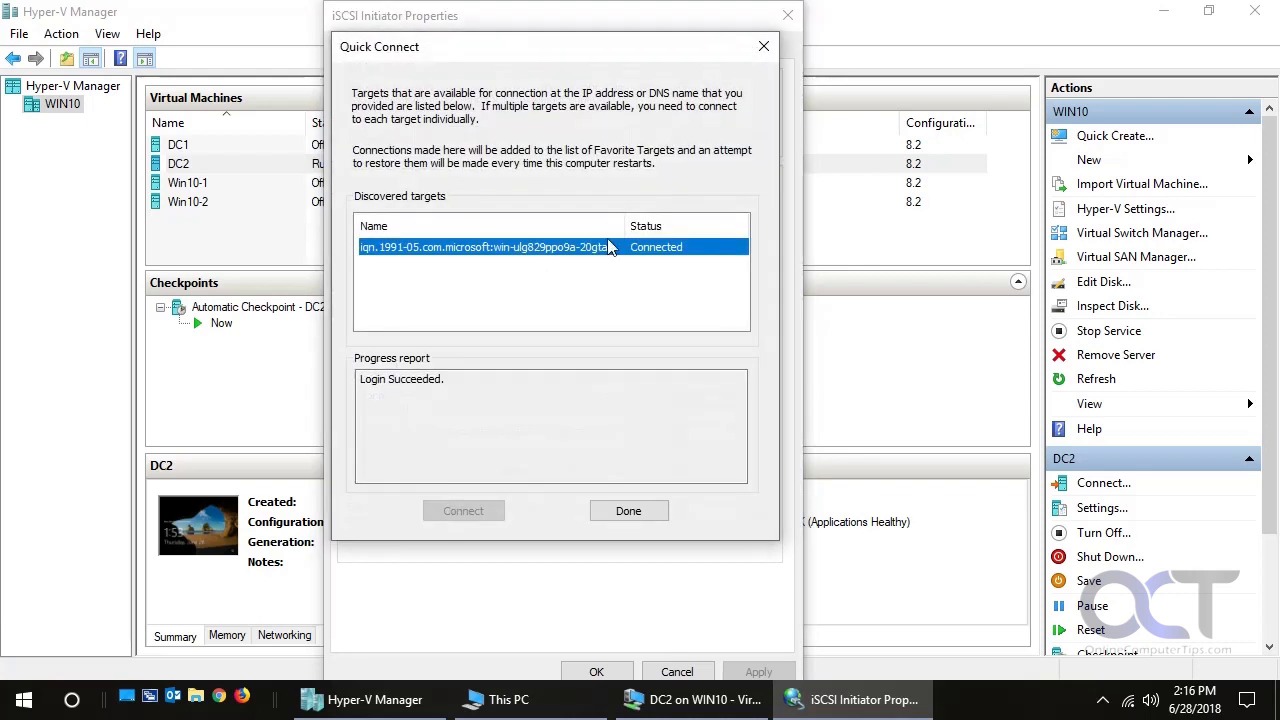
left_click_drag(627, 227, 681, 229)
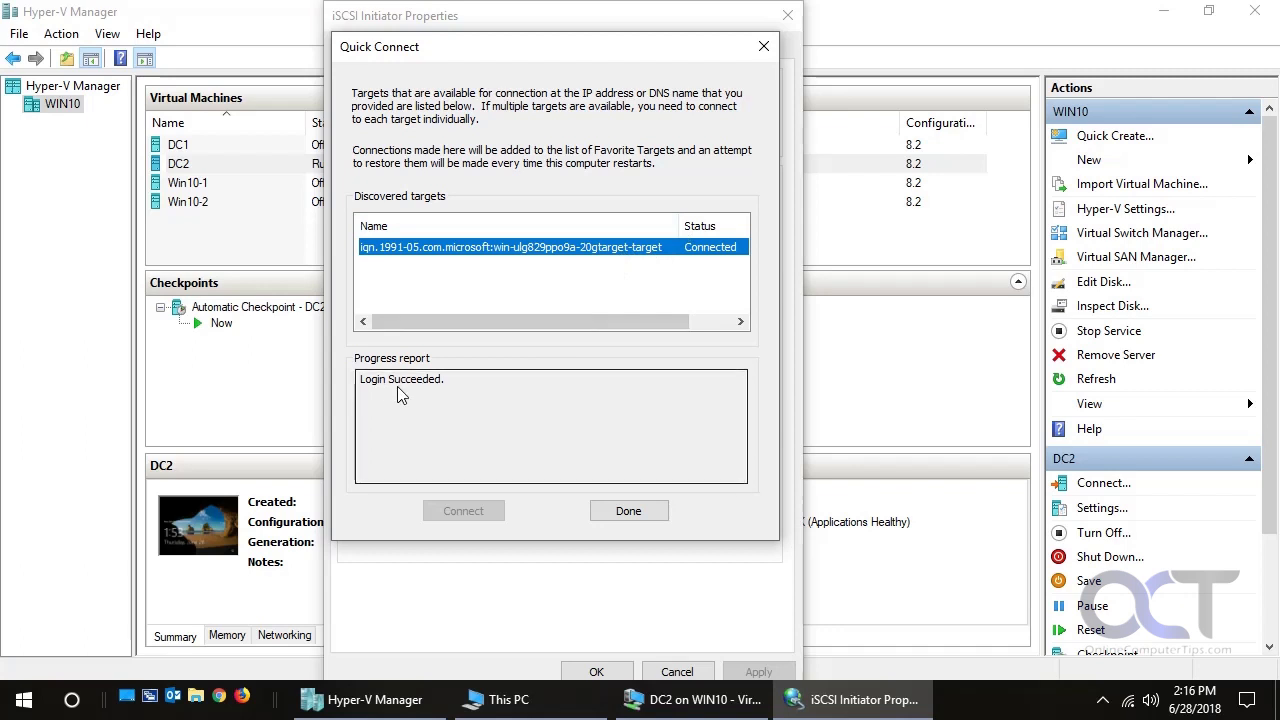
left_click(628, 511)
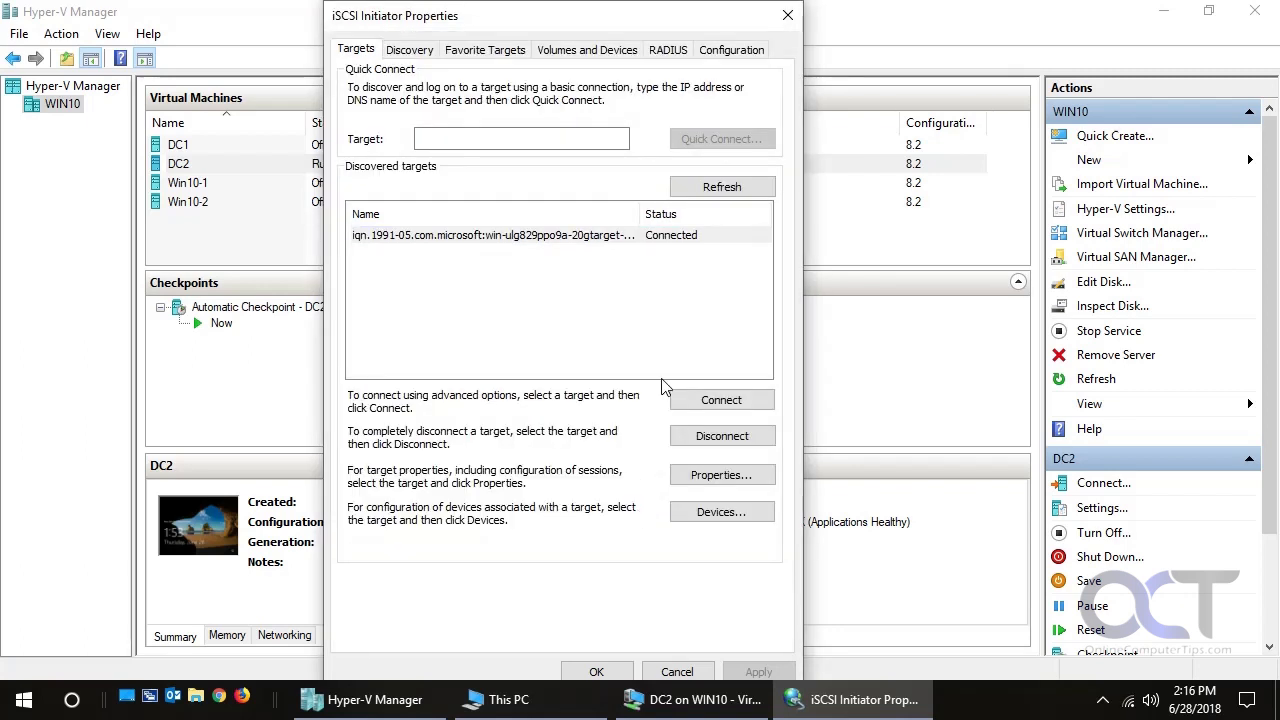
- Check the initiator's target portals and favorite targets, and auto-configure all available volumes and devices
left_click(418, 55)
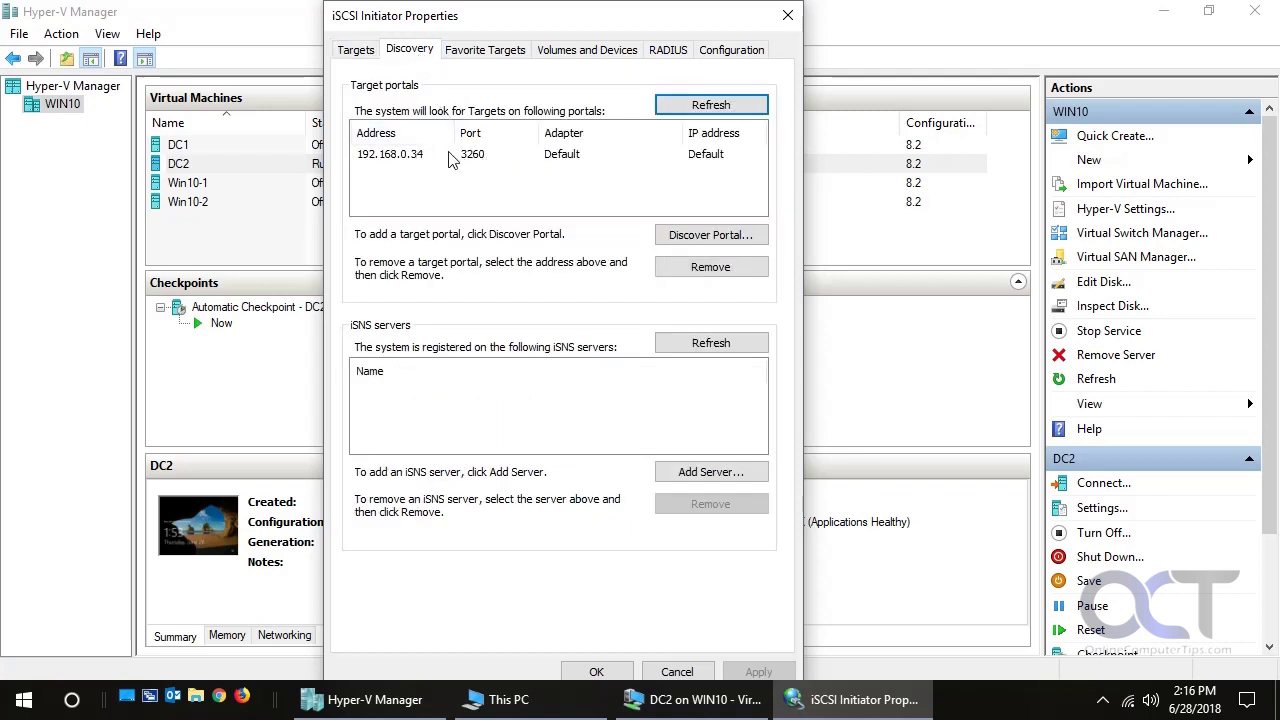
left_click(476, 50)
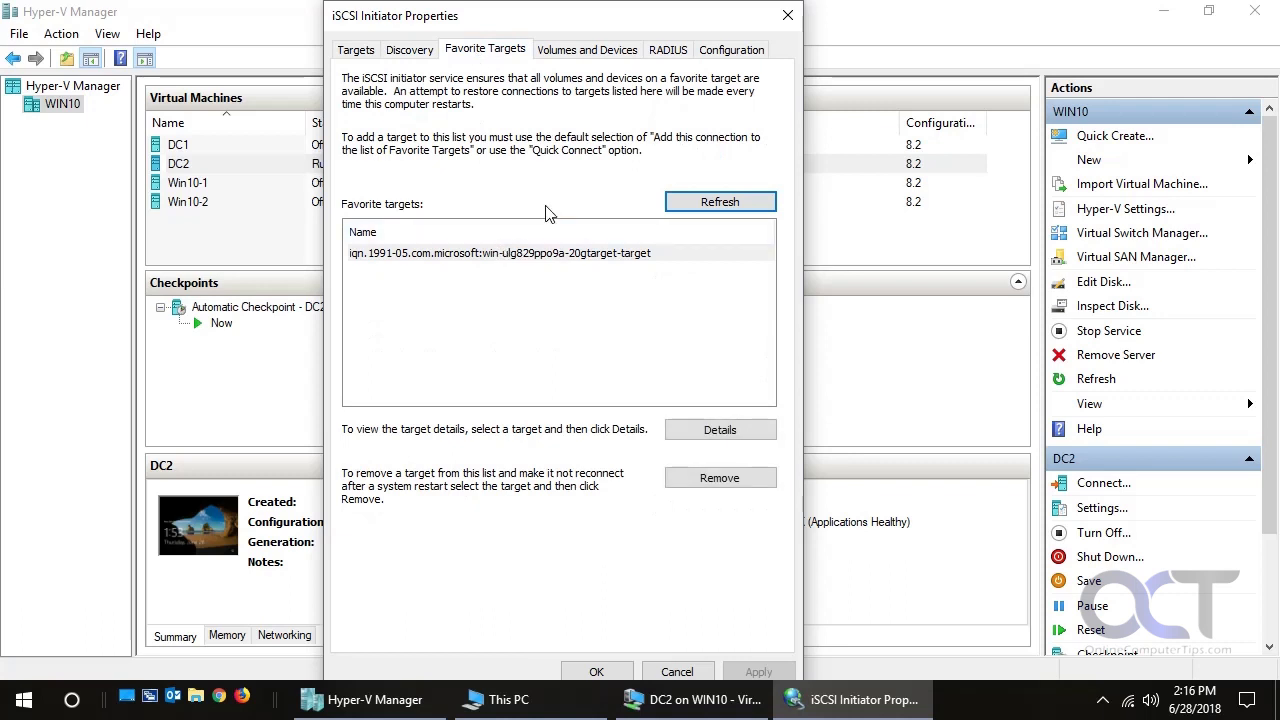
left_click(614, 50)
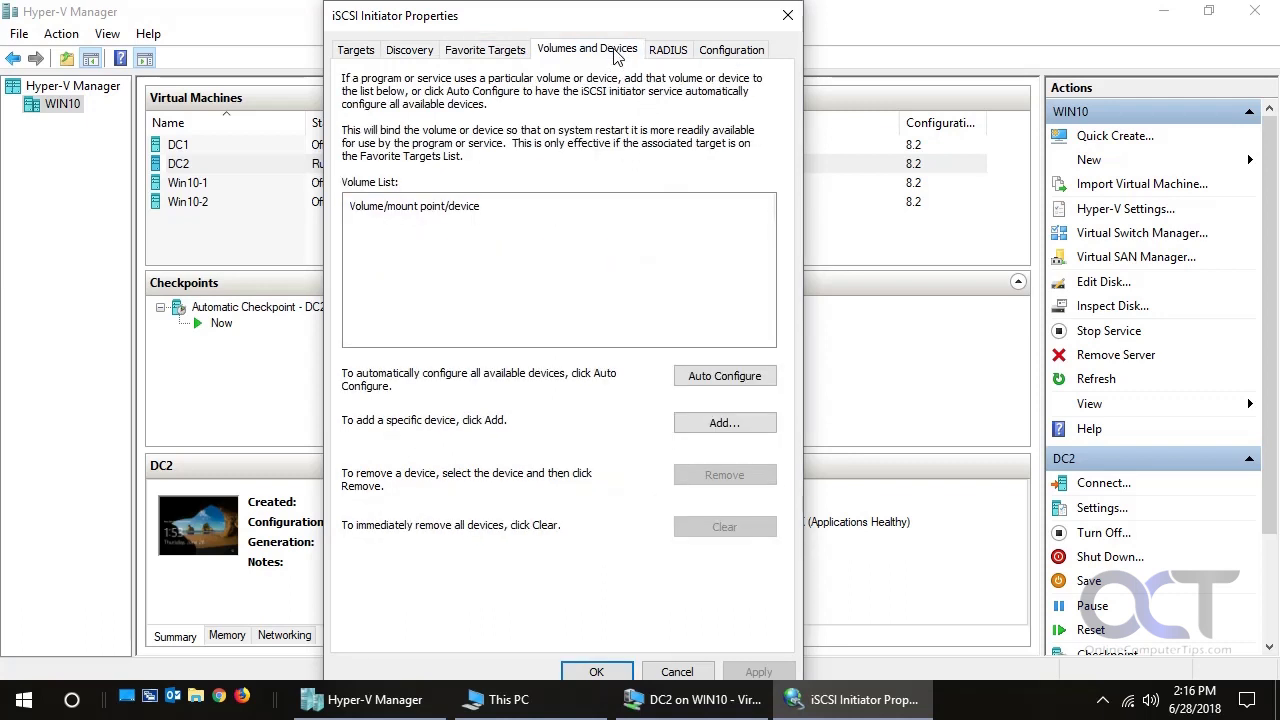
left_click(727, 378)
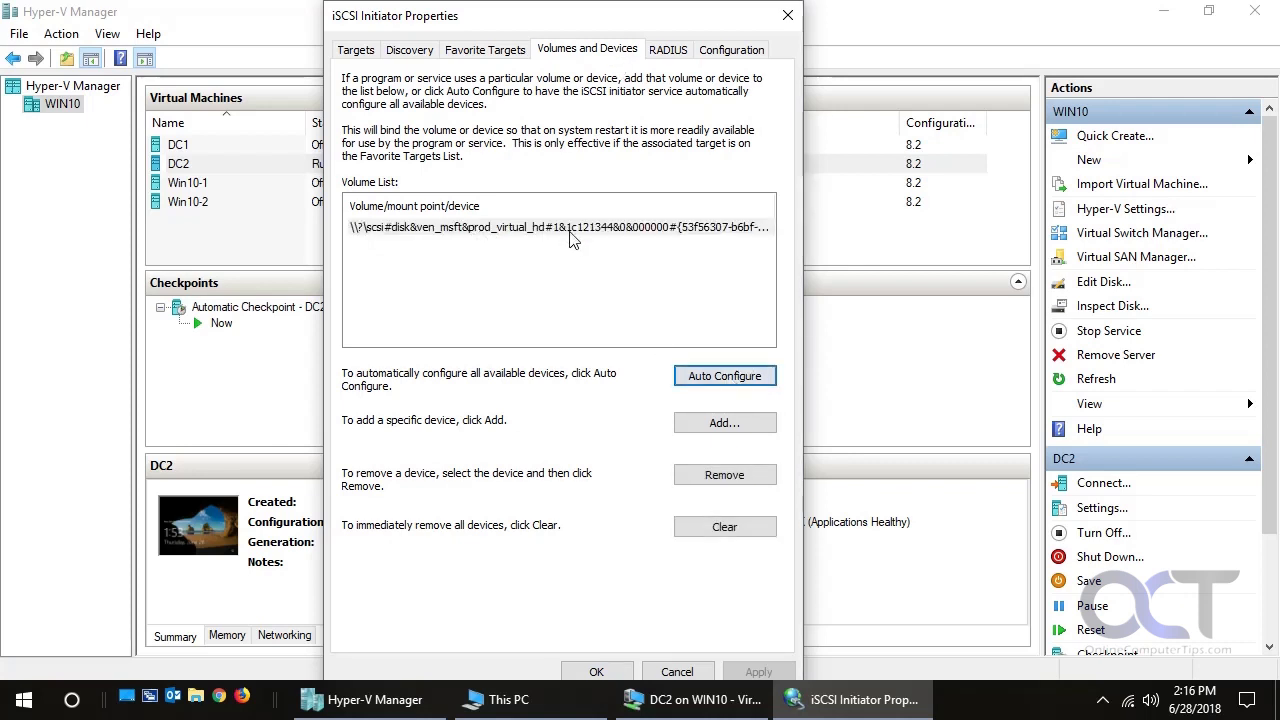
left_click(596, 672)
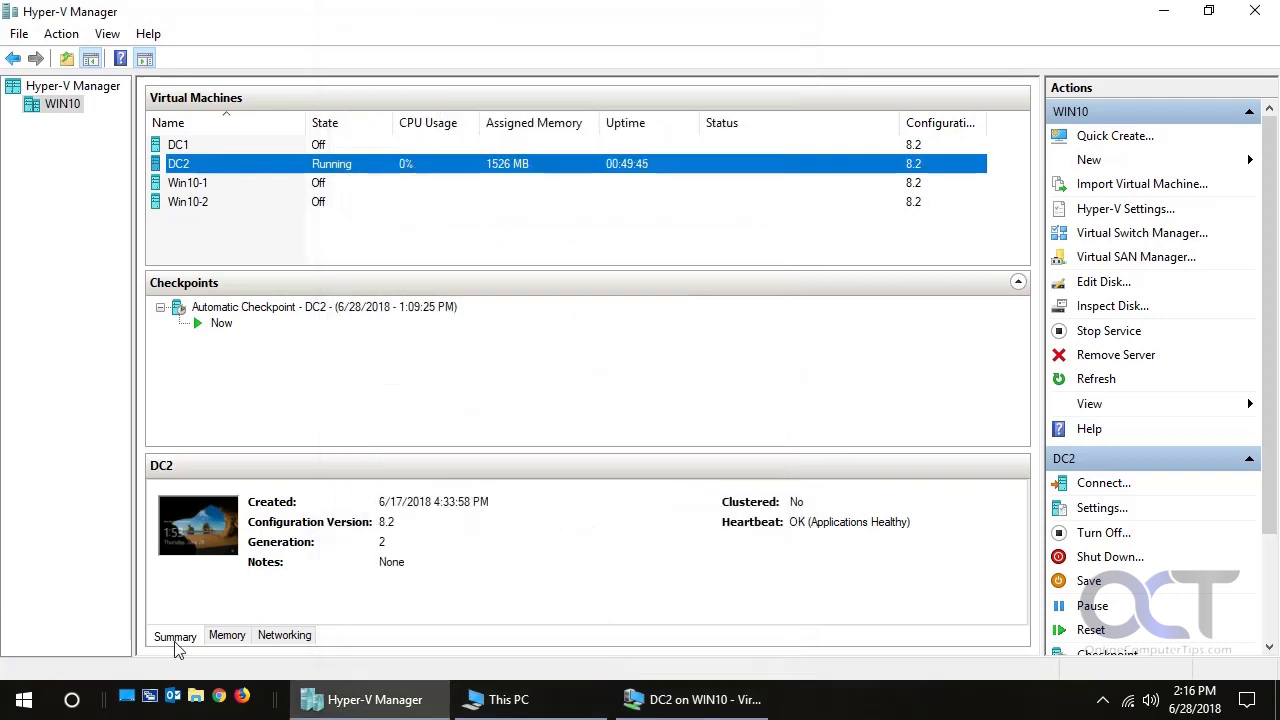
- Search for disk management on the host, open Disk Management and dismiss the automatic disk initialization prompt
left_click(34, 700)
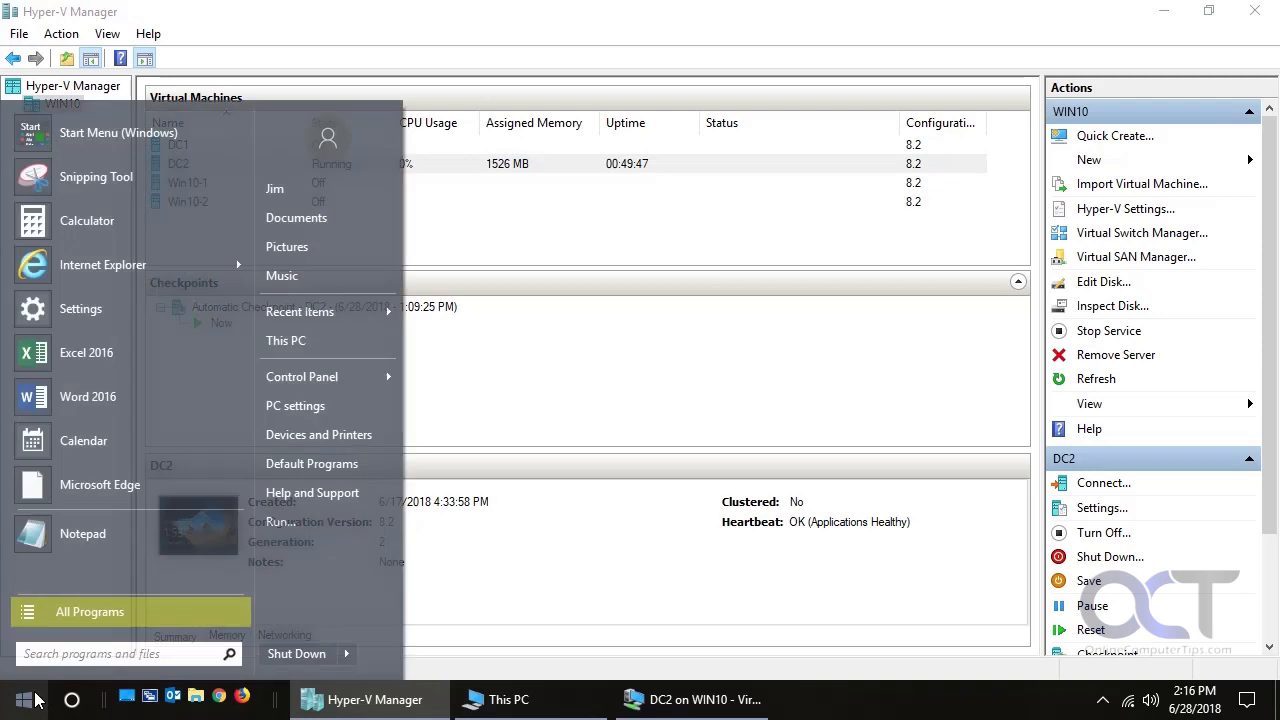
type("disk mana")
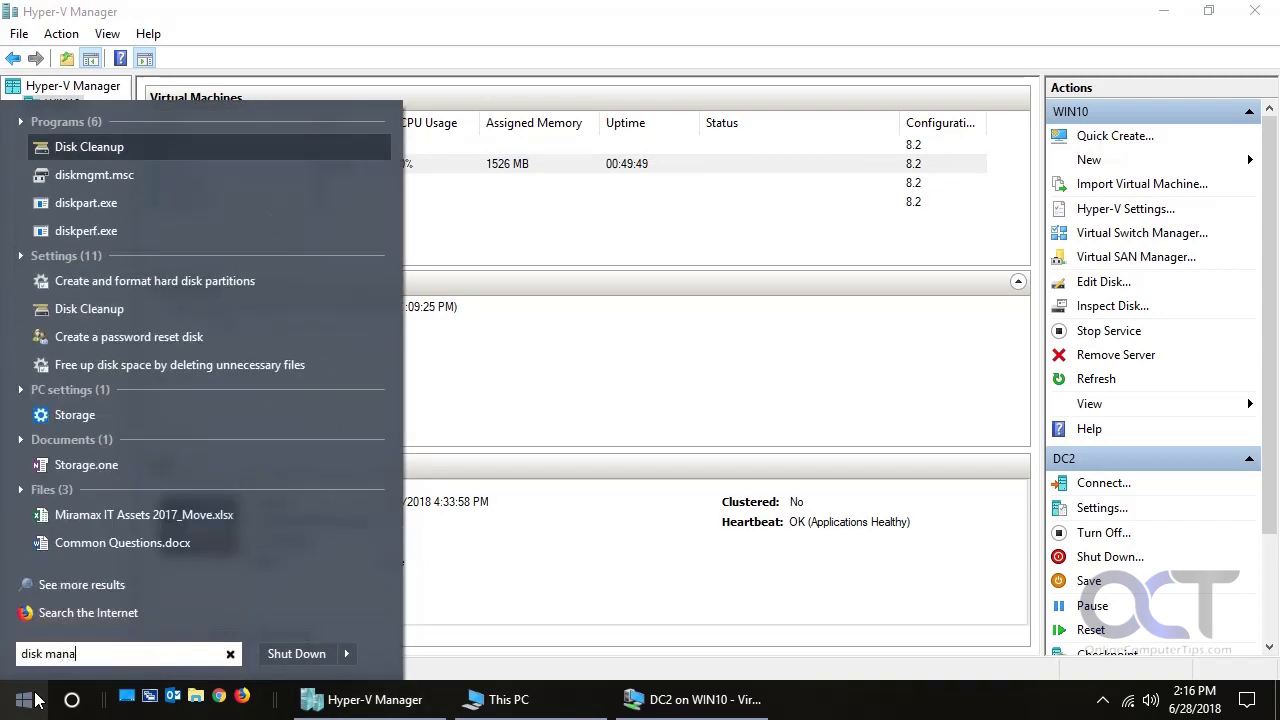
type("gment")
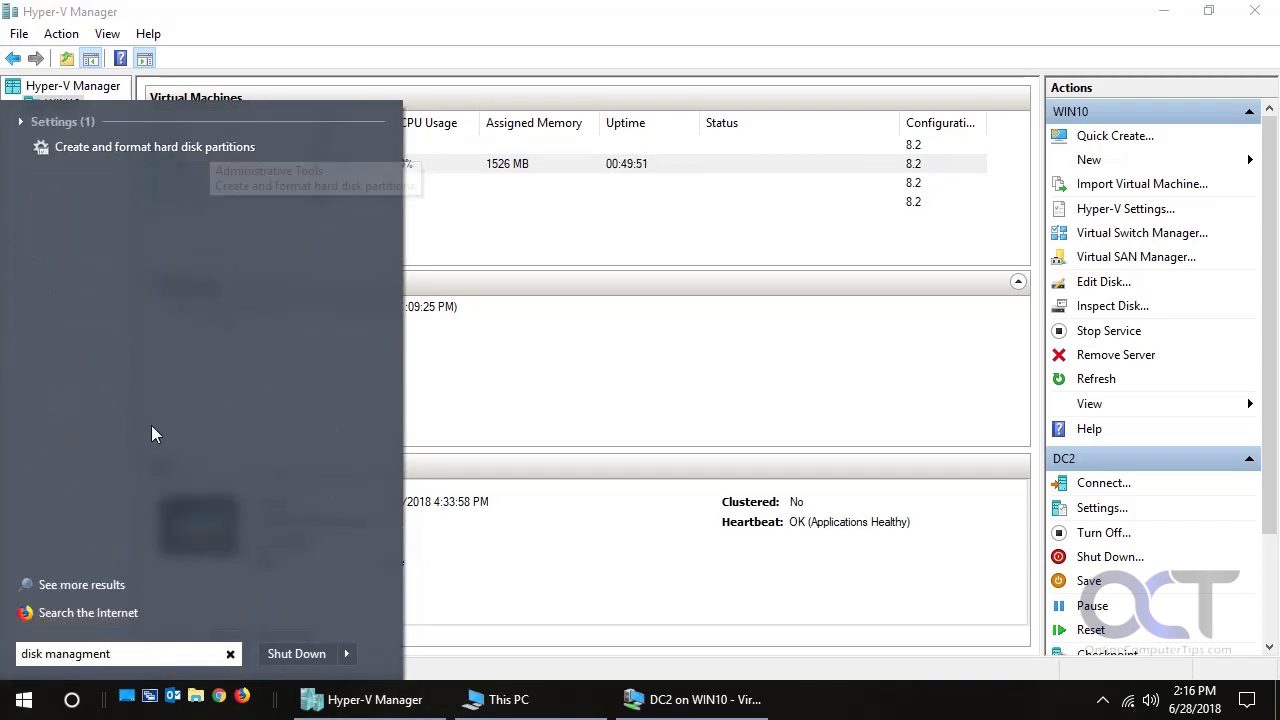
left_click(184, 147)
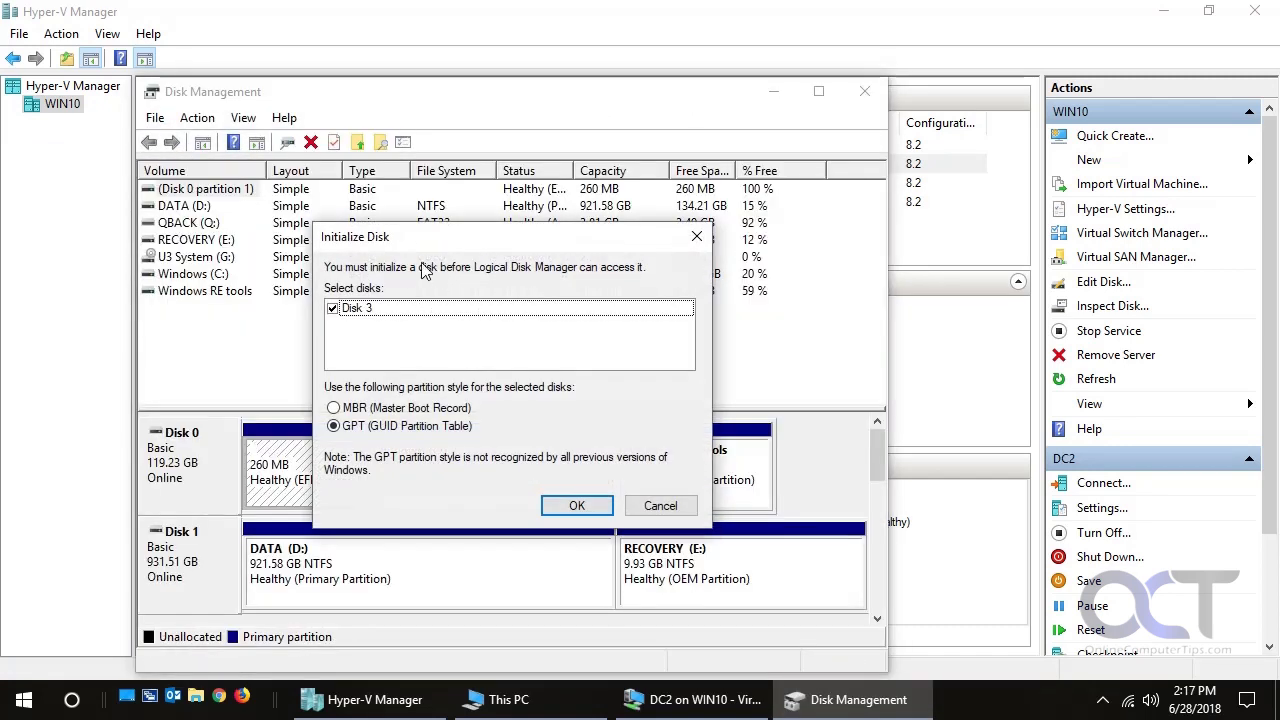
left_click(658, 510)
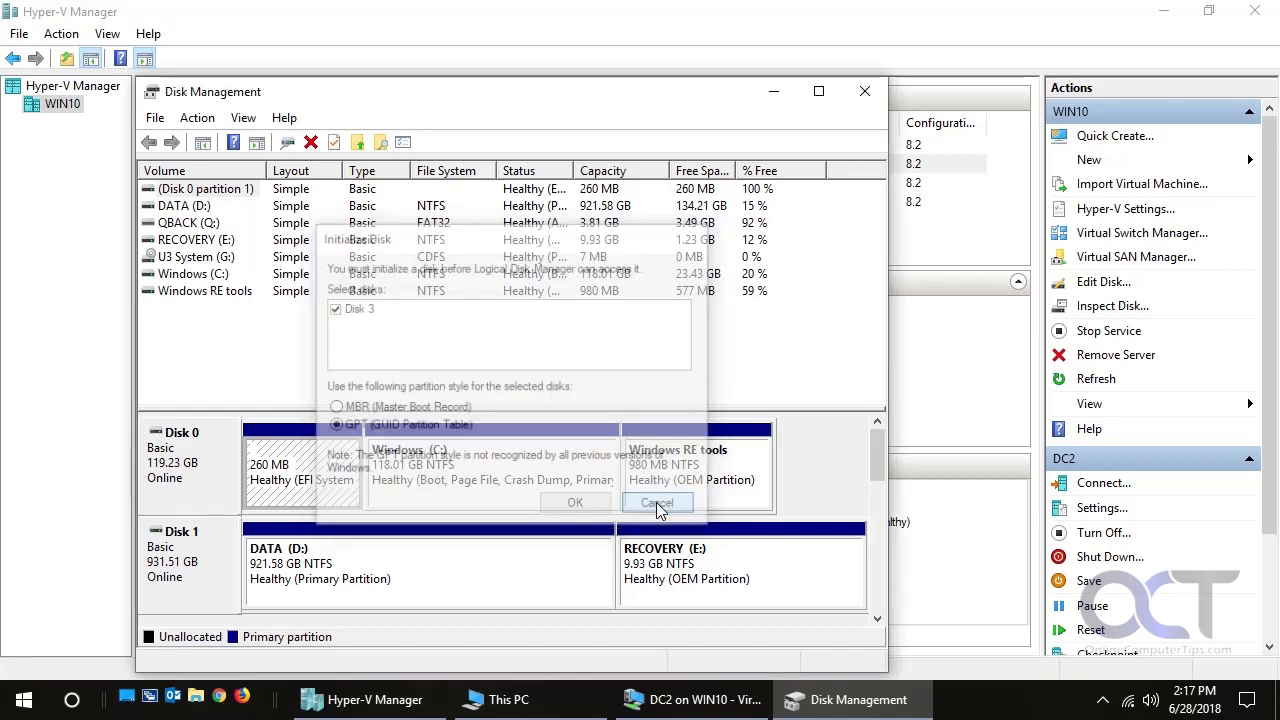
- Initialize the 20 GB Disk 3 with the GPT partition style
left_click_drag(873, 459, 875, 523)
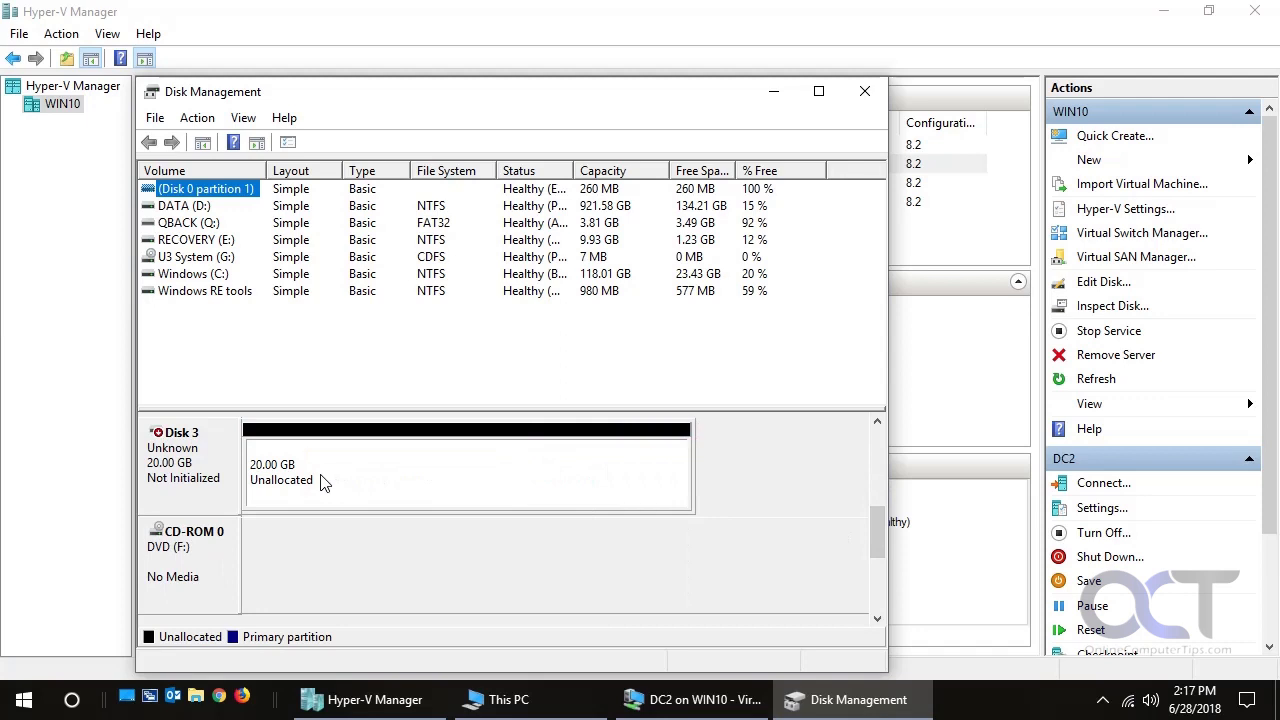
right_click(194, 456)
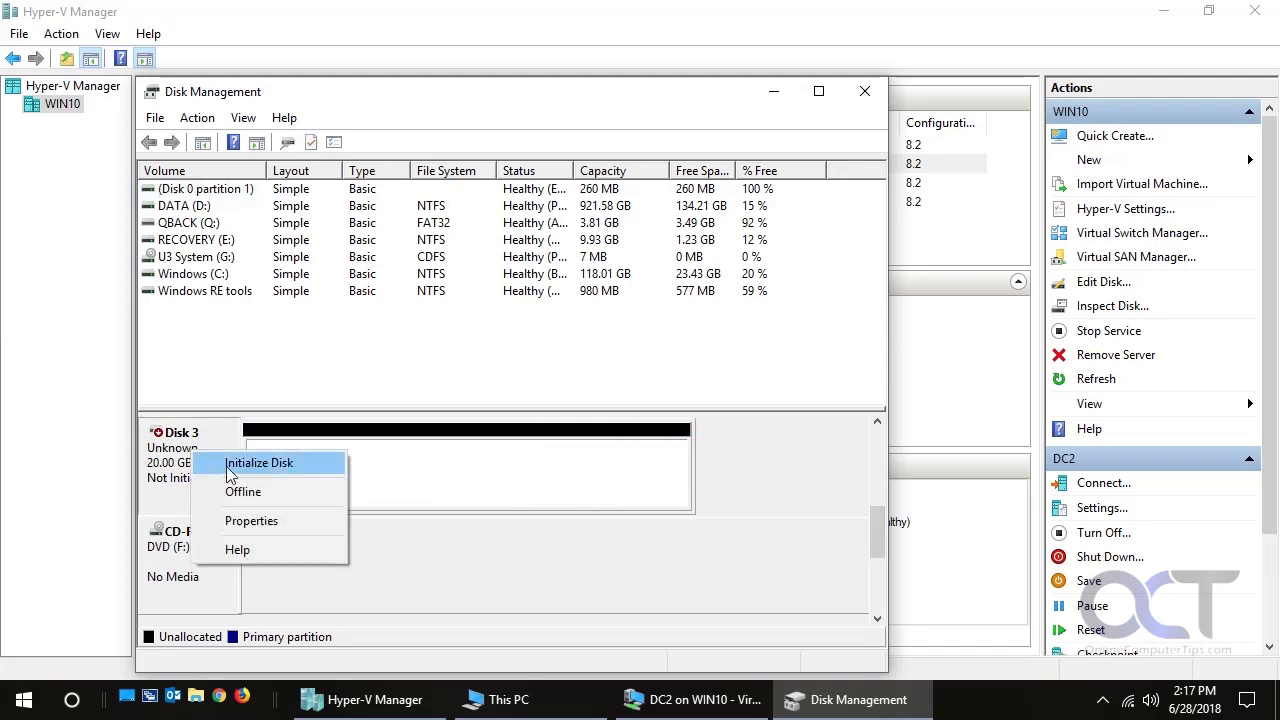
left_click(230, 466)
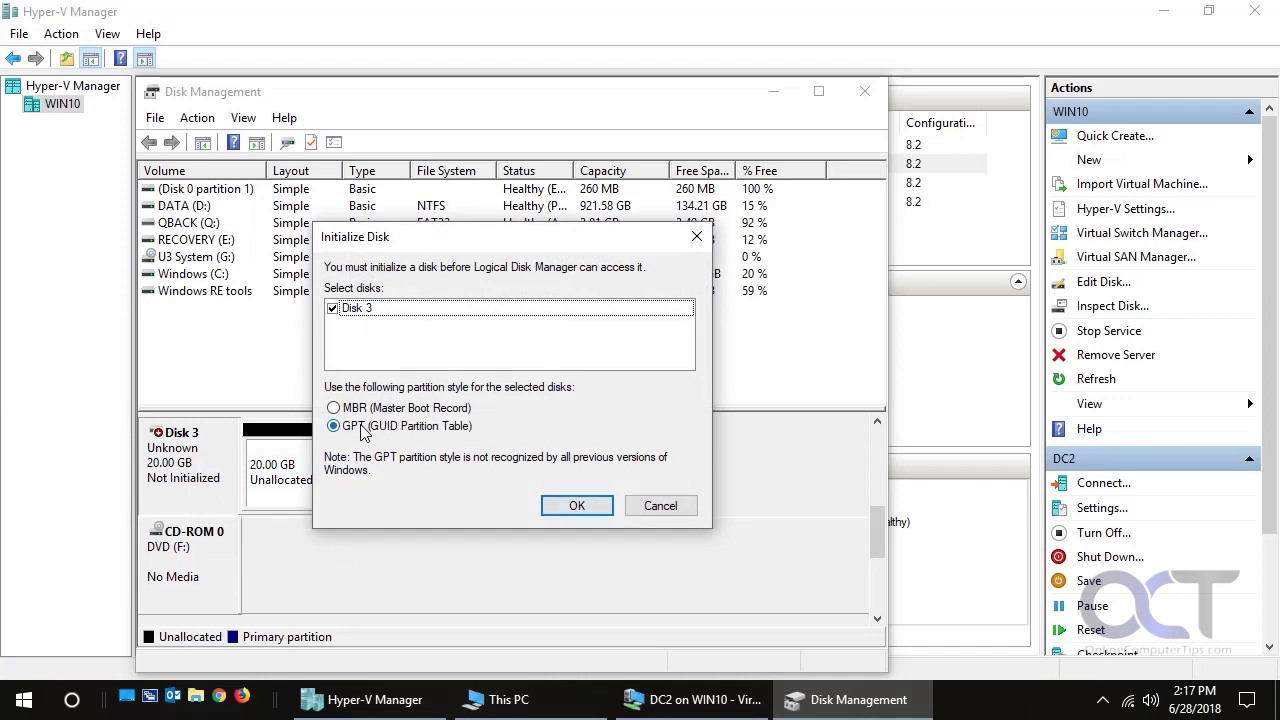
left_click(578, 506)
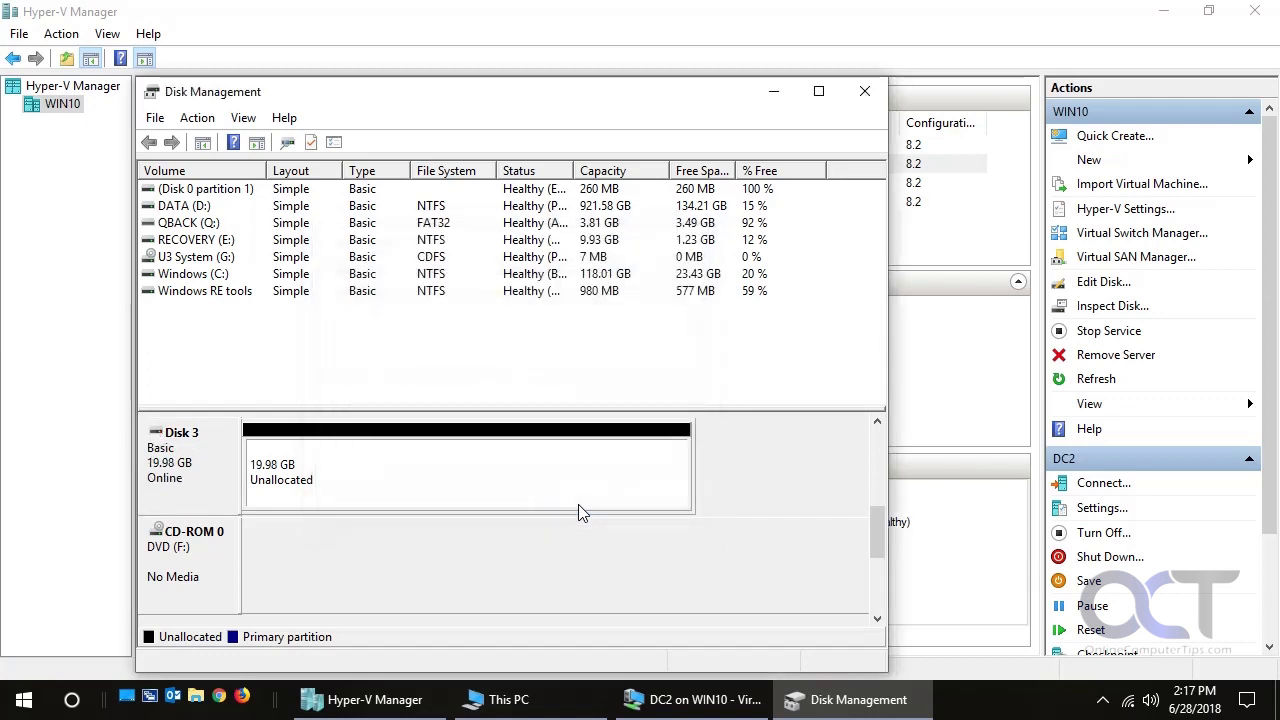
- Define a new simple volume on Disk 3's unallocated space, using the full 20462 MB and drive letter H
right_click(332, 478)
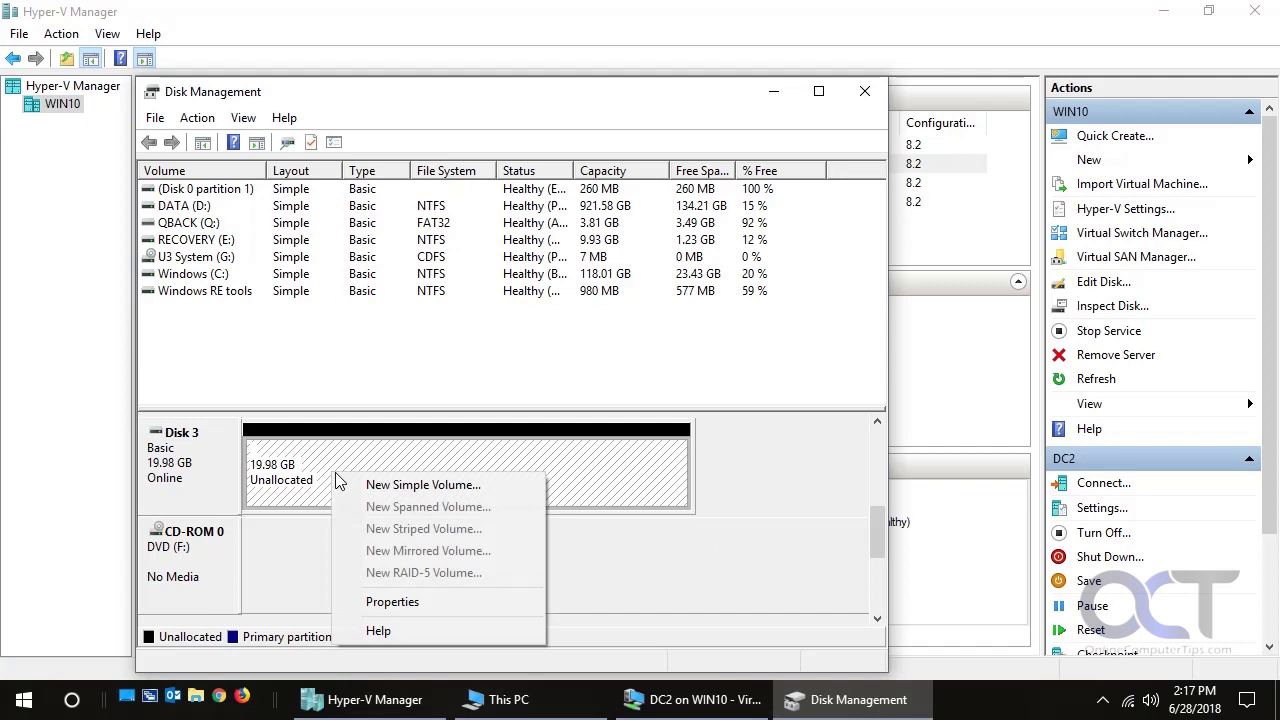
left_click(355, 486)
left_click(515, 549)
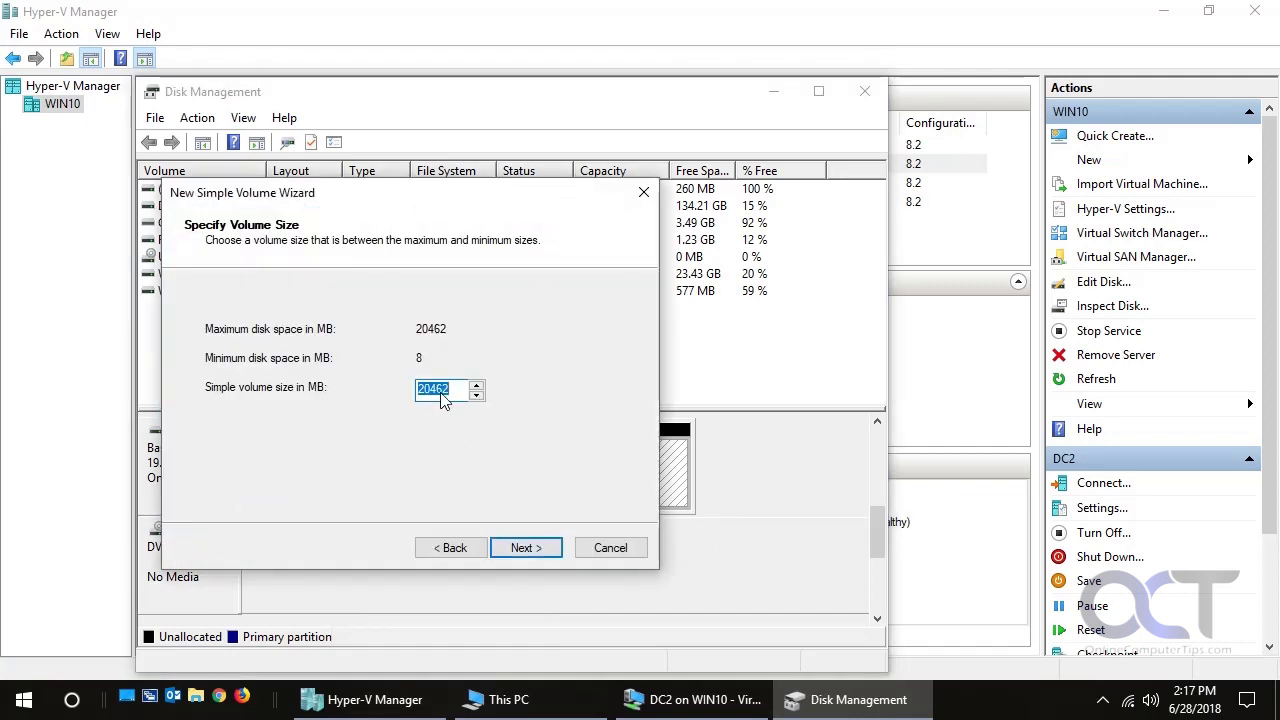
left_click(527, 552)
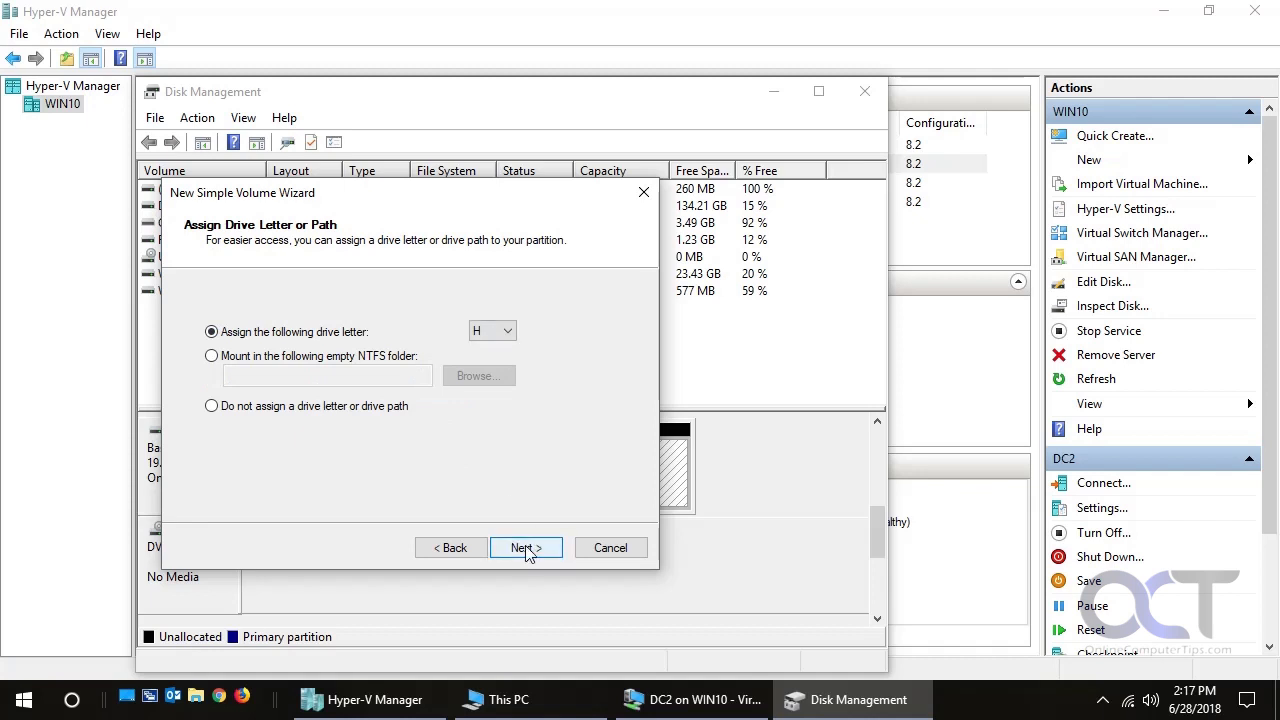
left_click(527, 552)
- Label the volume iSCSI Disk, keep NTFS with the default allocation unit size and quick format, and finish creating it
left_click_drag(508, 430, 355, 428)
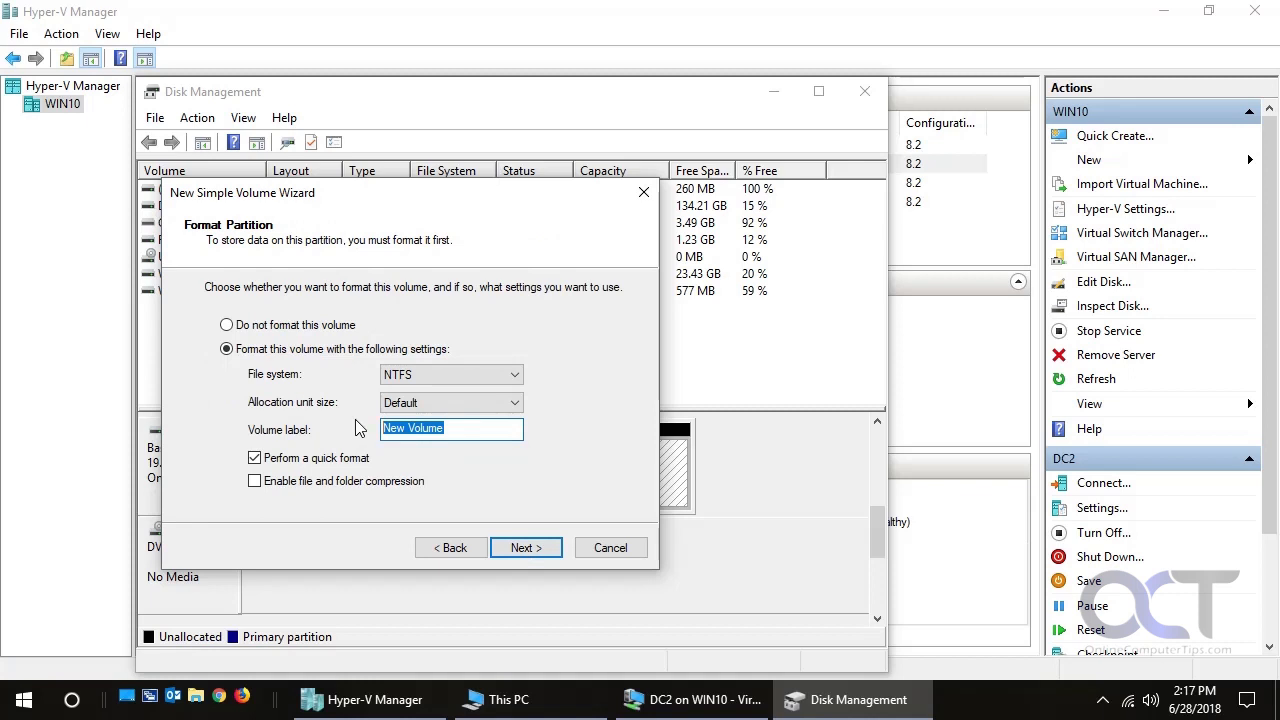
type("iSCSI Disk")
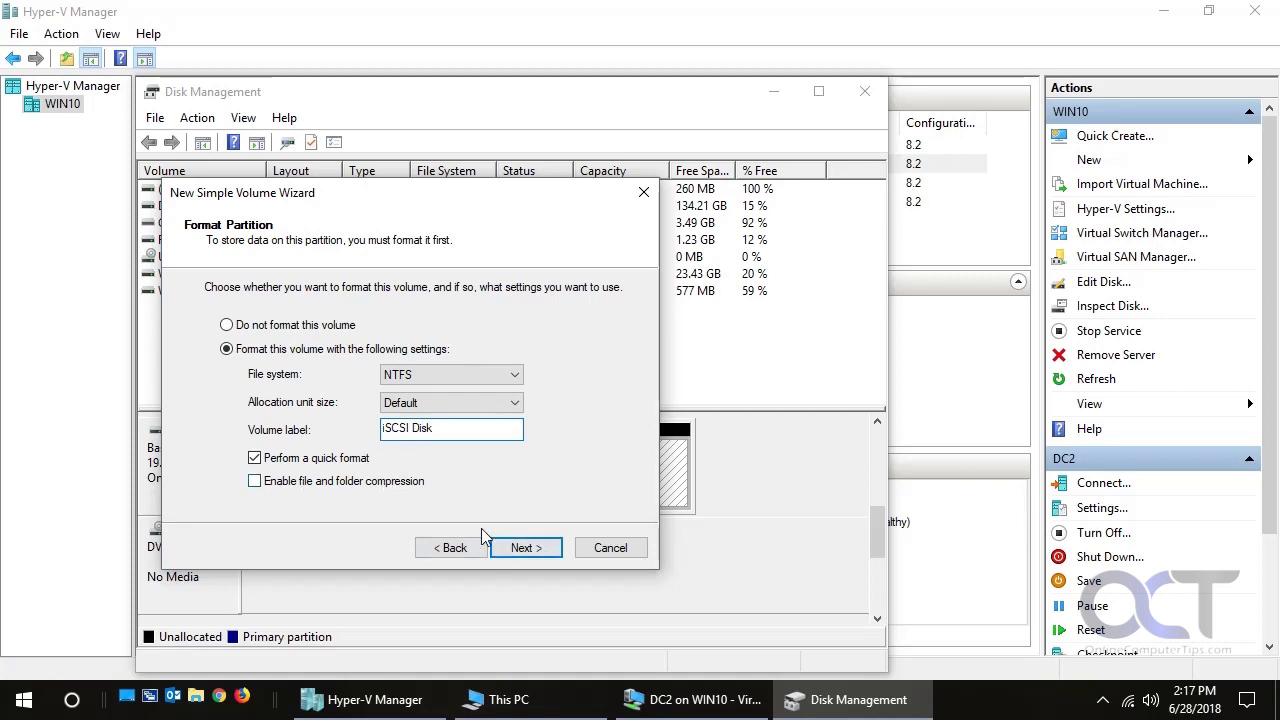
left_click(540, 552)
left_click(527, 548)
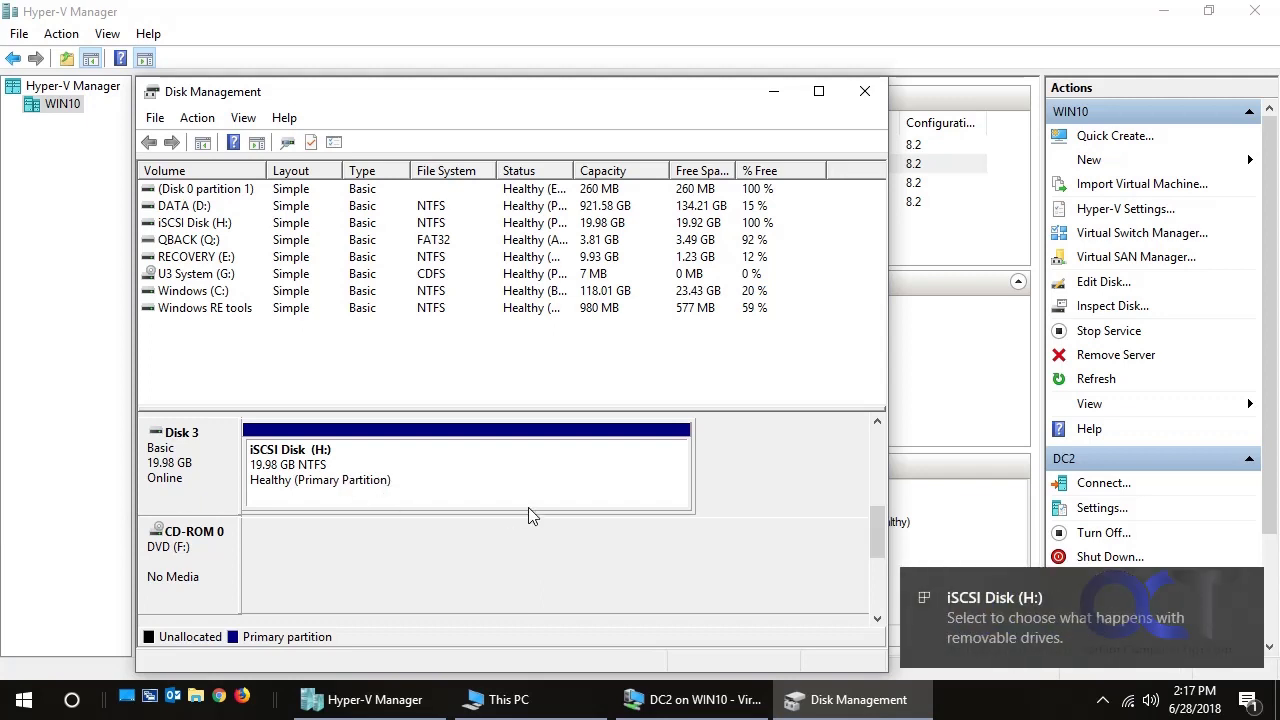
- Switch to File Explorer on the host and open the iSCSI Disk (H:) drive to view its contents
left_click(540, 700)
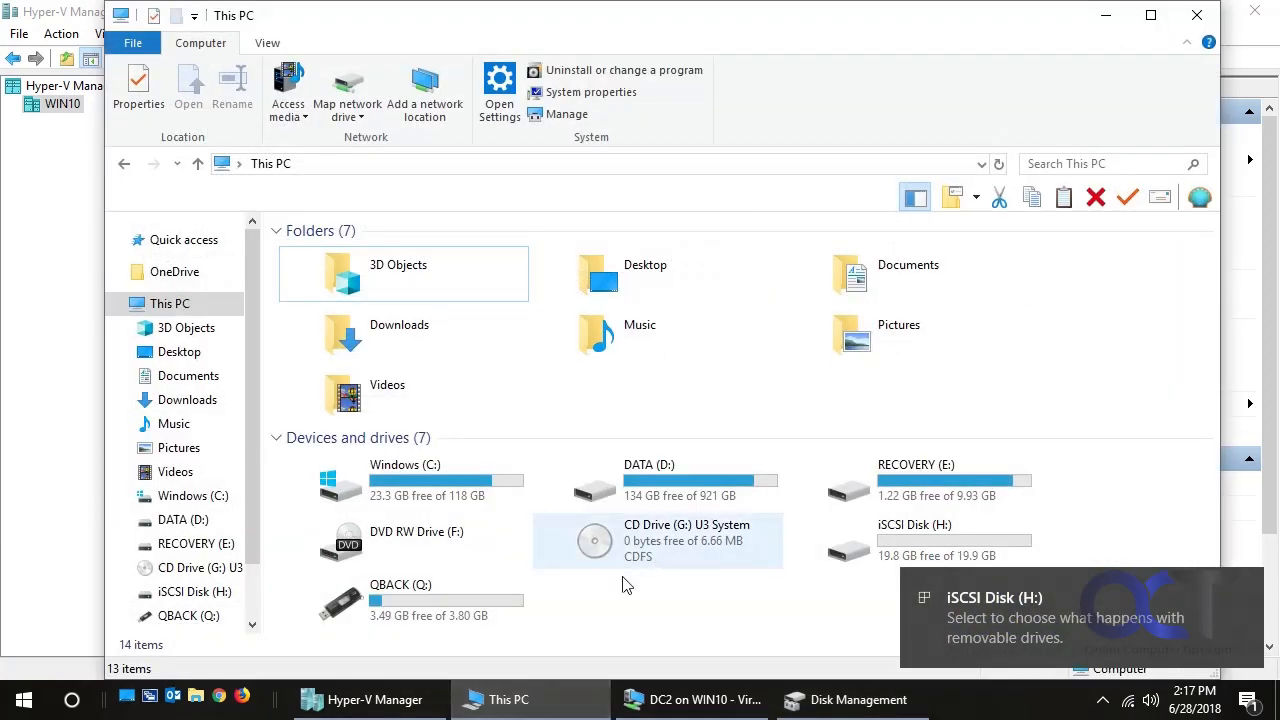
double_click(928, 552)
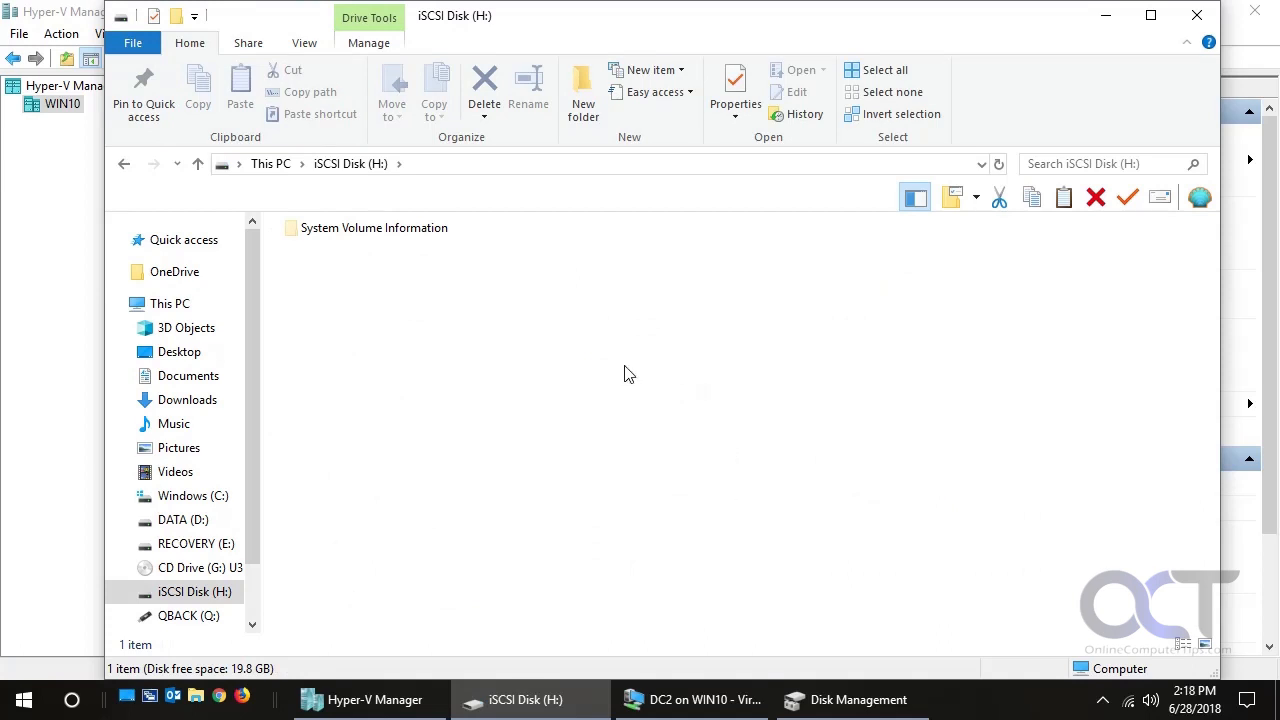
- Switch to the DC2 virtual machine, check the iSCSI virtual disk and target status in Server Manager, and return to the host's H: drive window
left_click(686, 700)
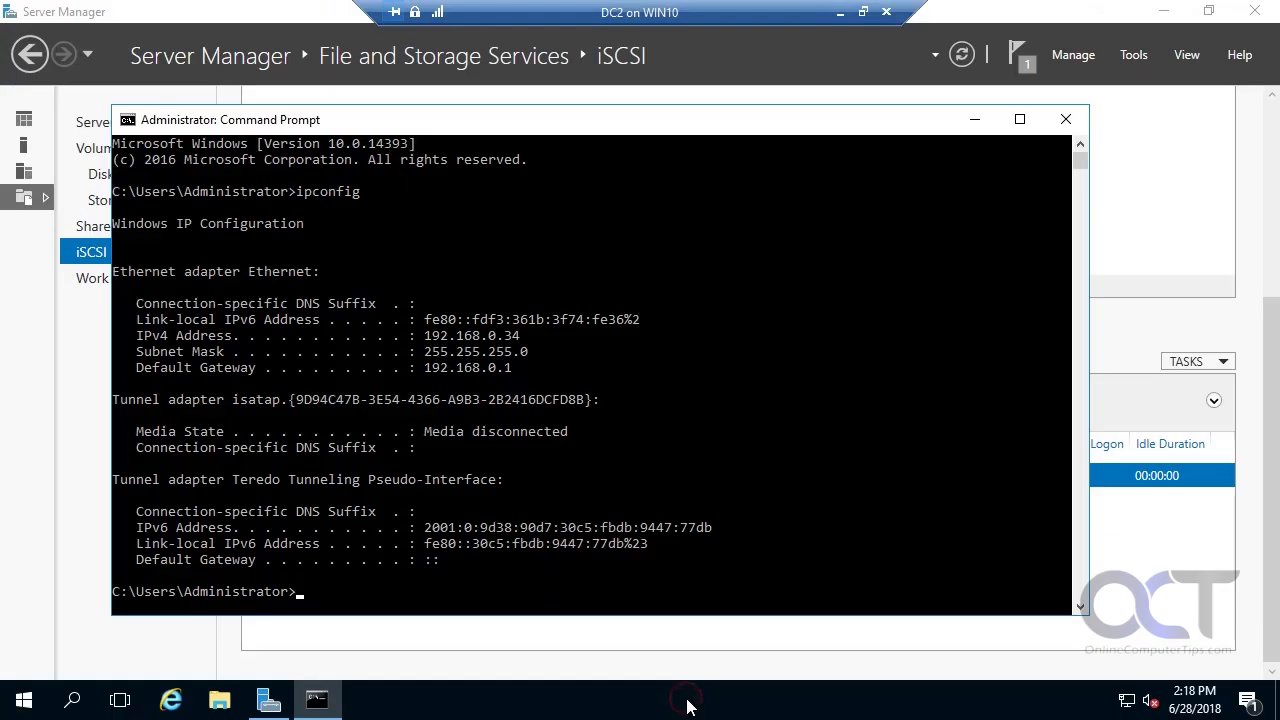
left_click(975, 119)
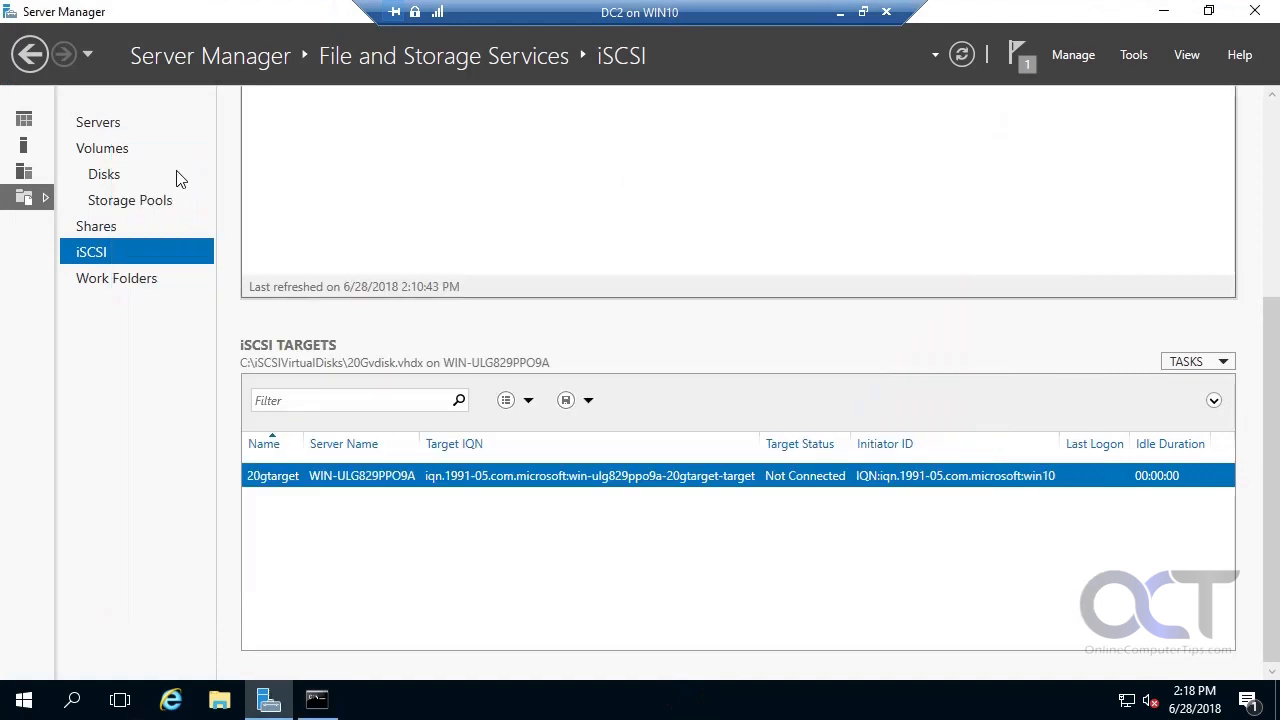
scroll(519, 430, "up", 3)
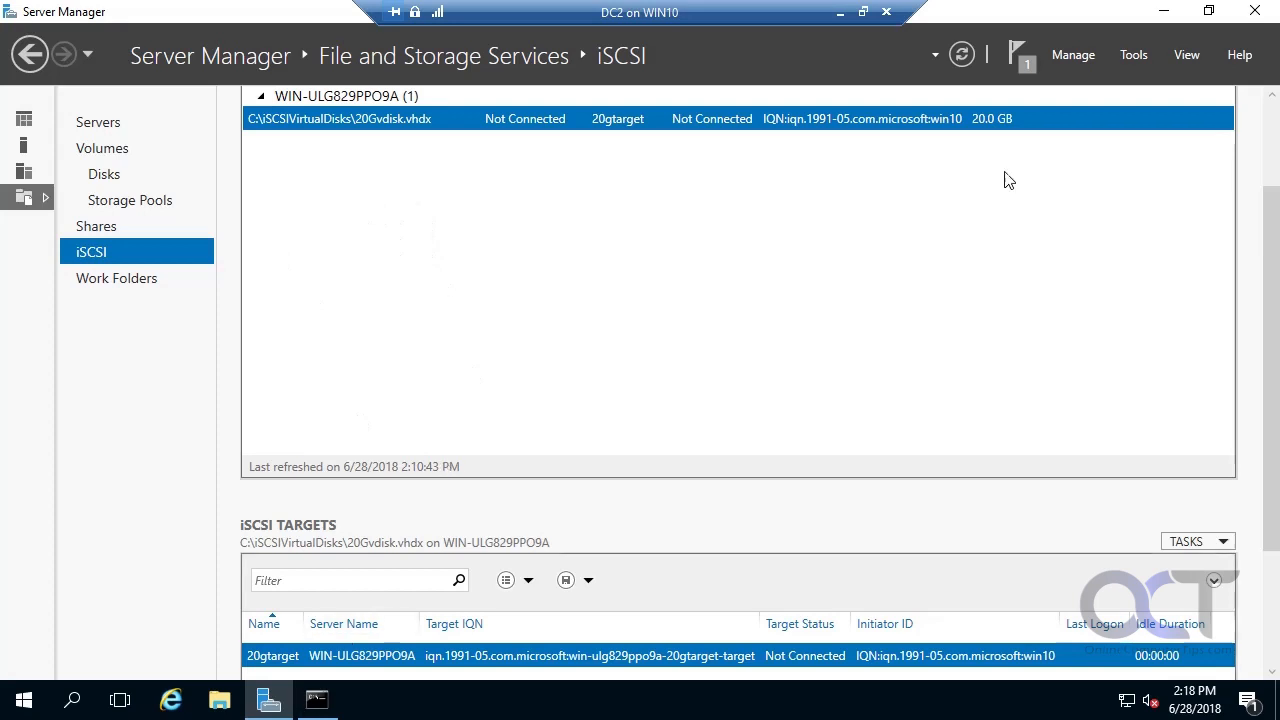
left_click(857, 12)
left_click(522, 699)
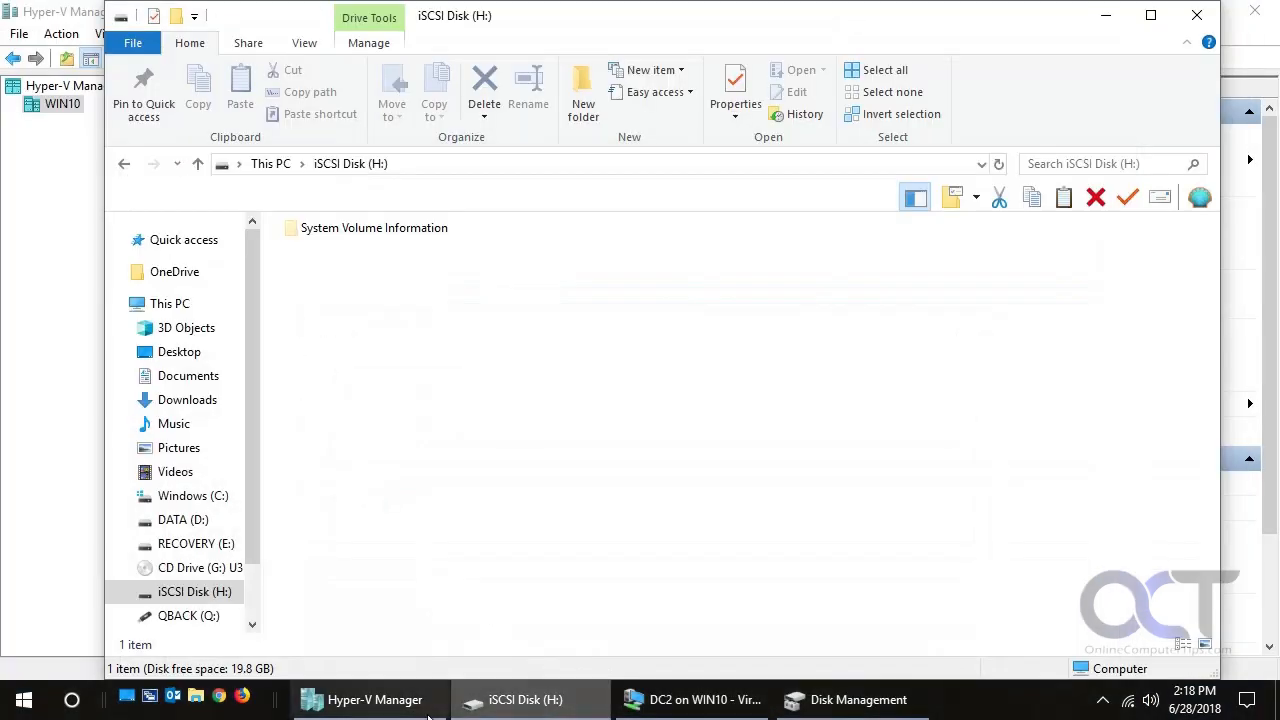